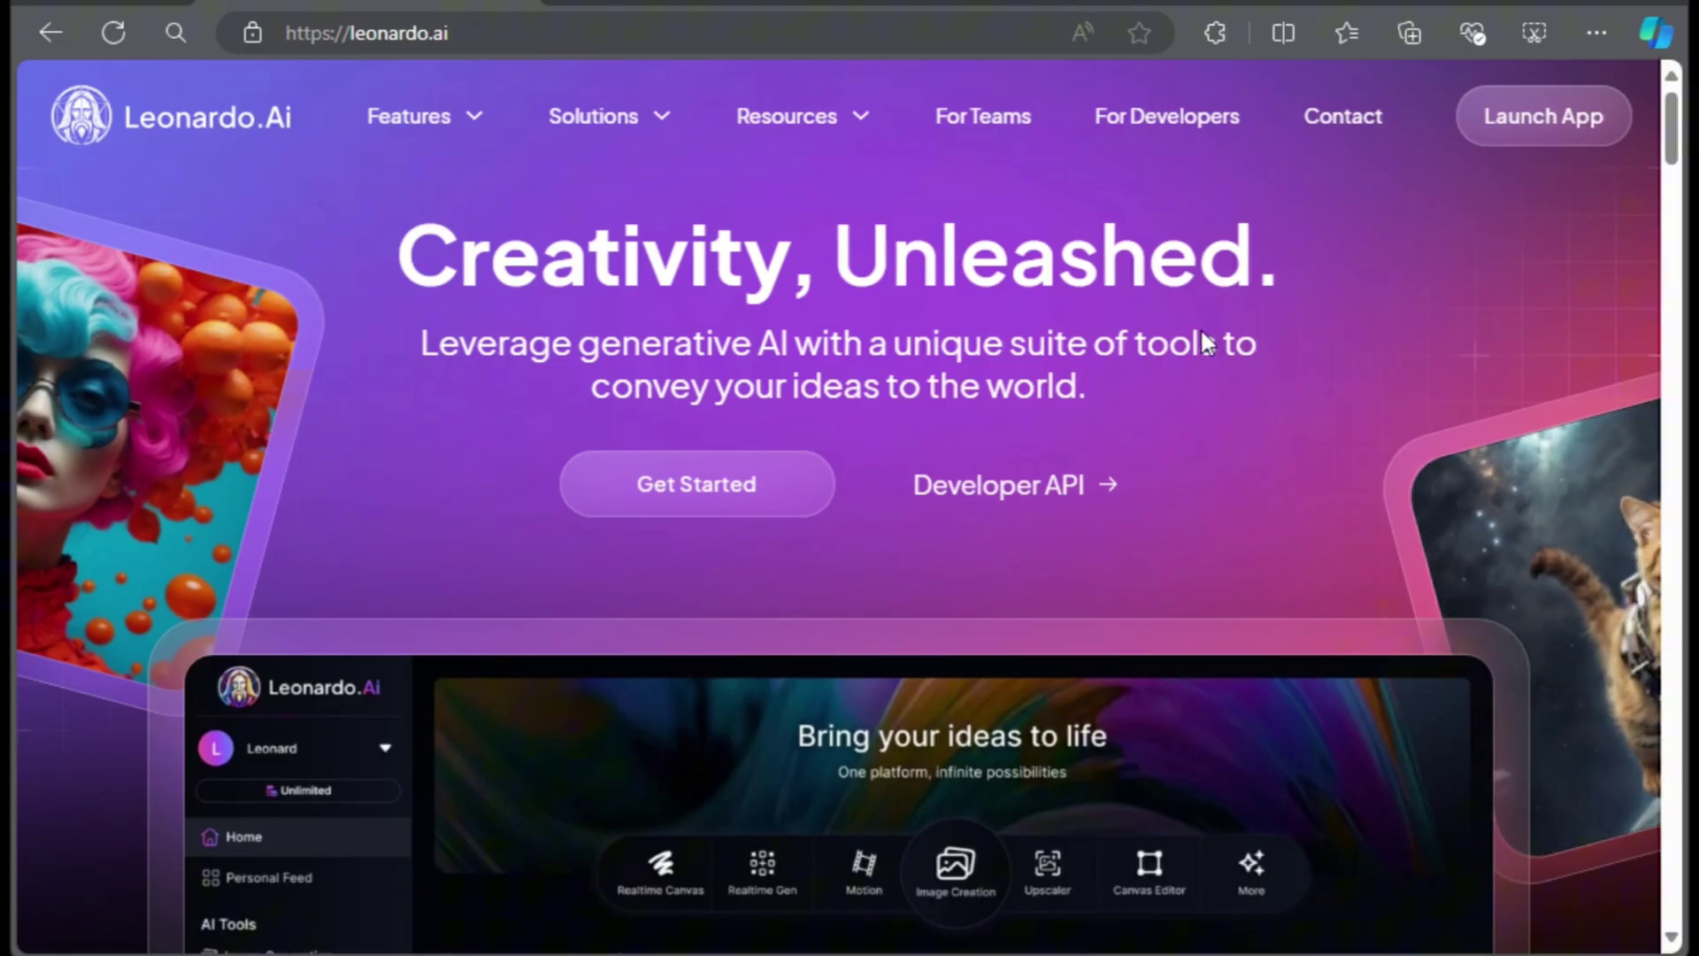
Launch Leonardo.Ai and open Image Generation with the Leonardo Phoenix preset
left_click(1542, 125)
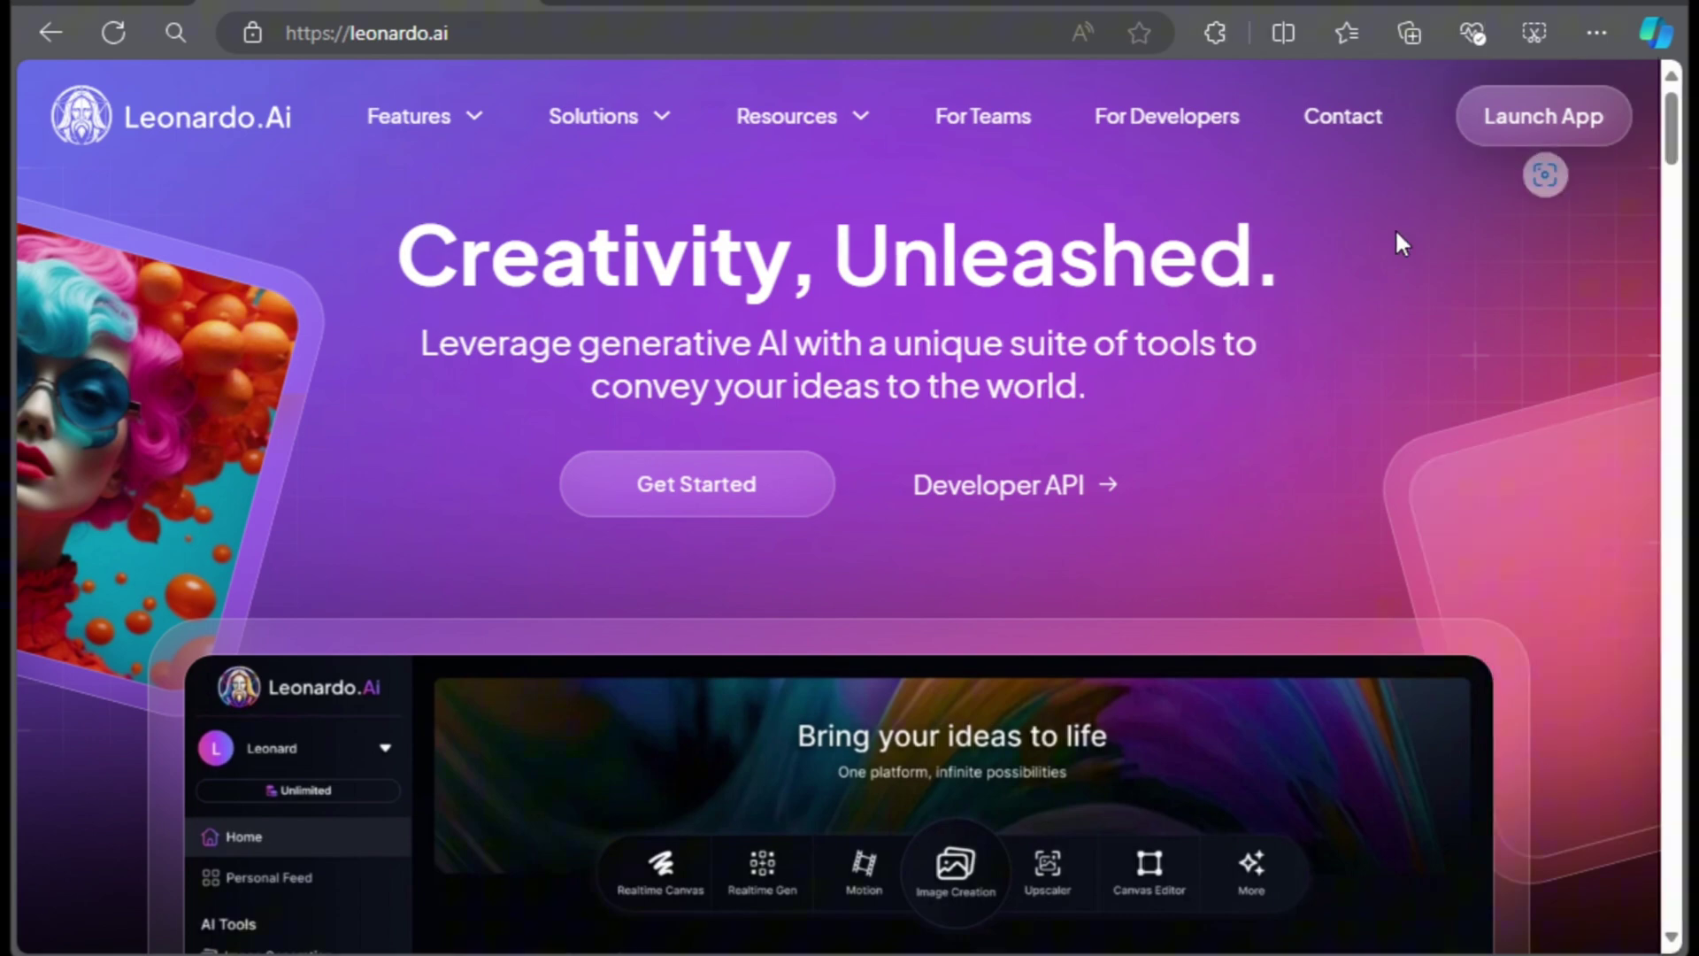
left_click(1016, 392)
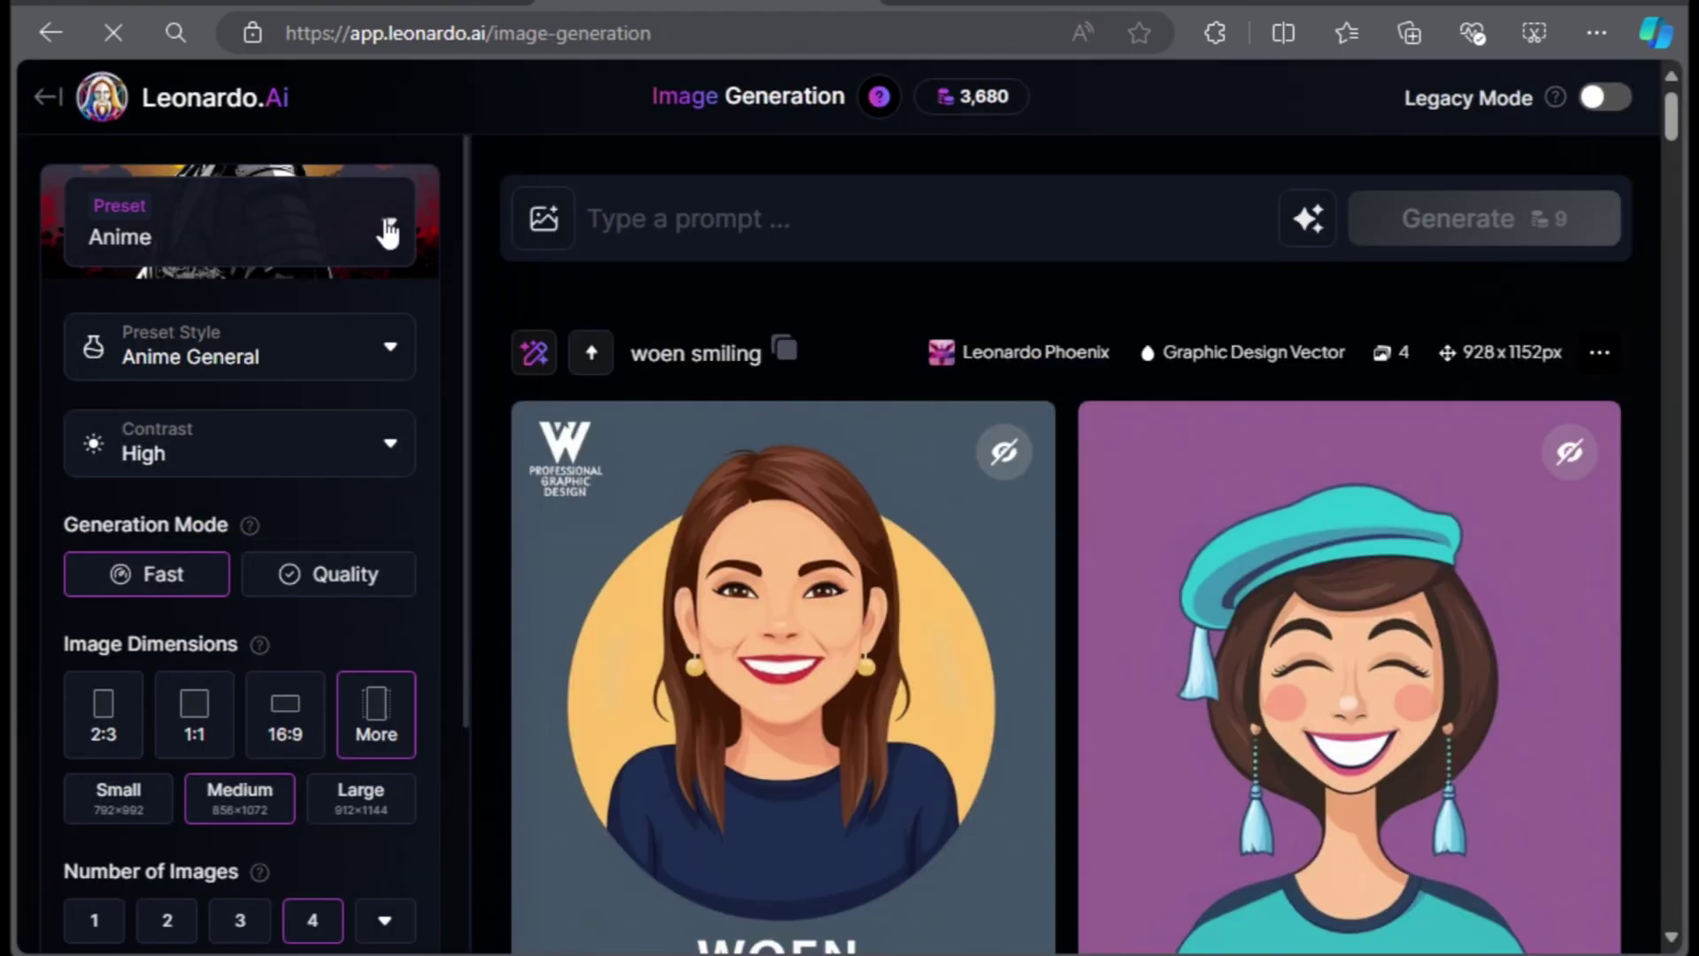
left_click(386, 228)
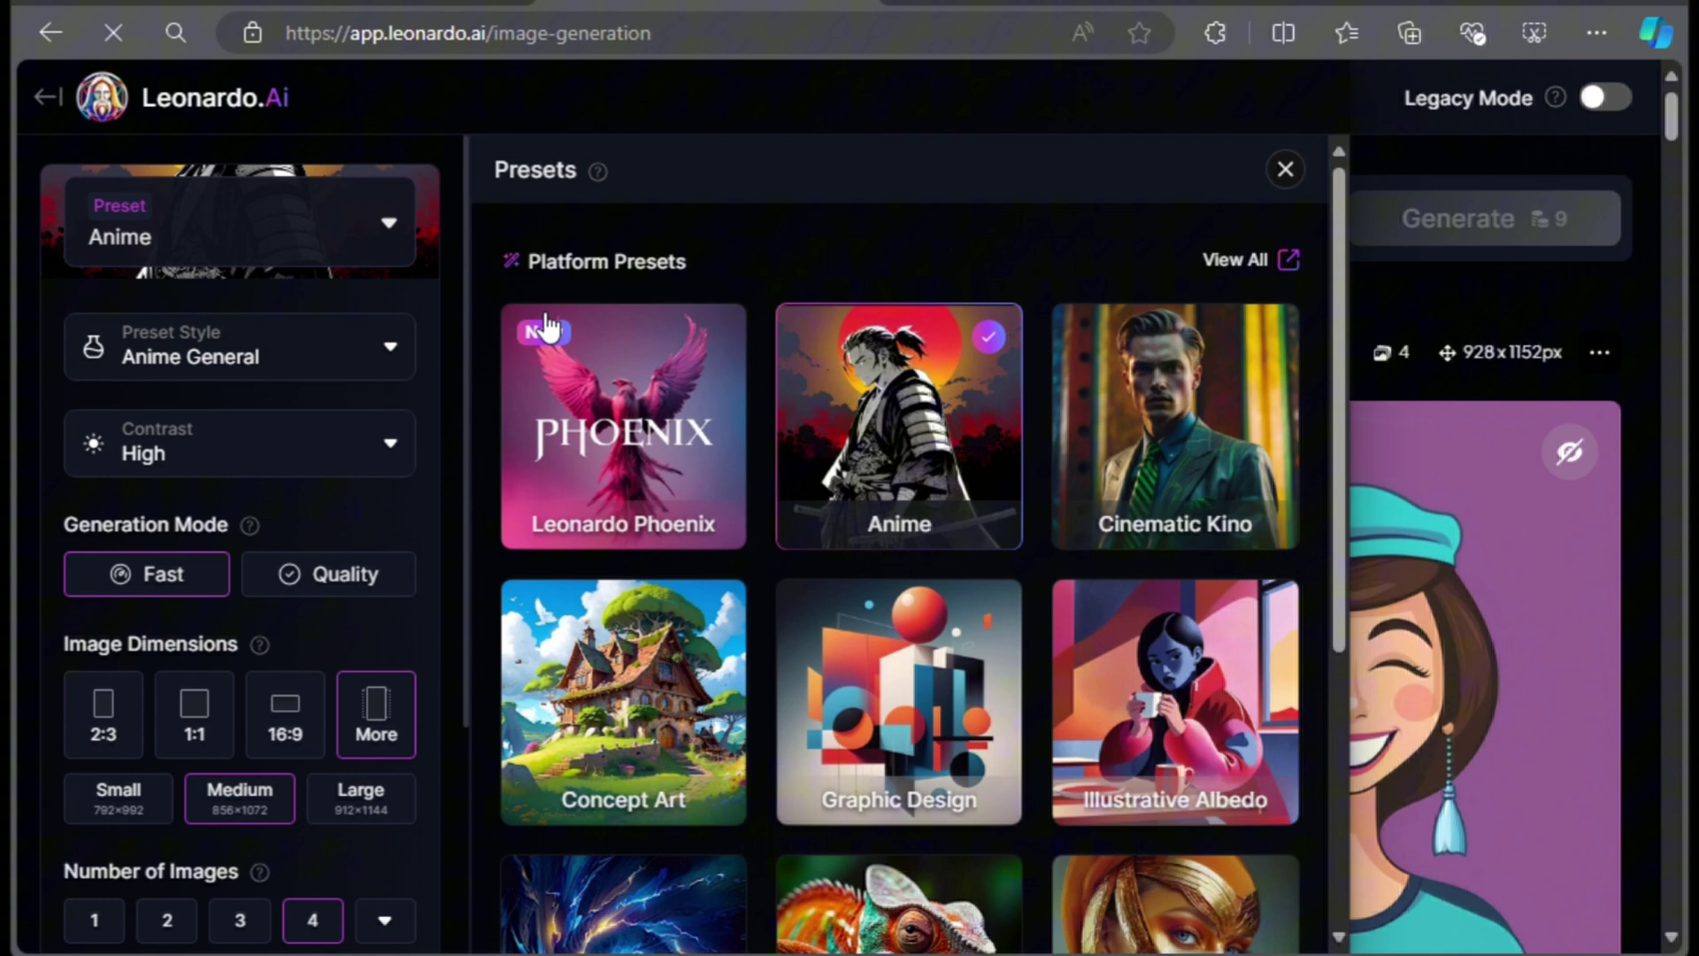
left_click(614, 386)
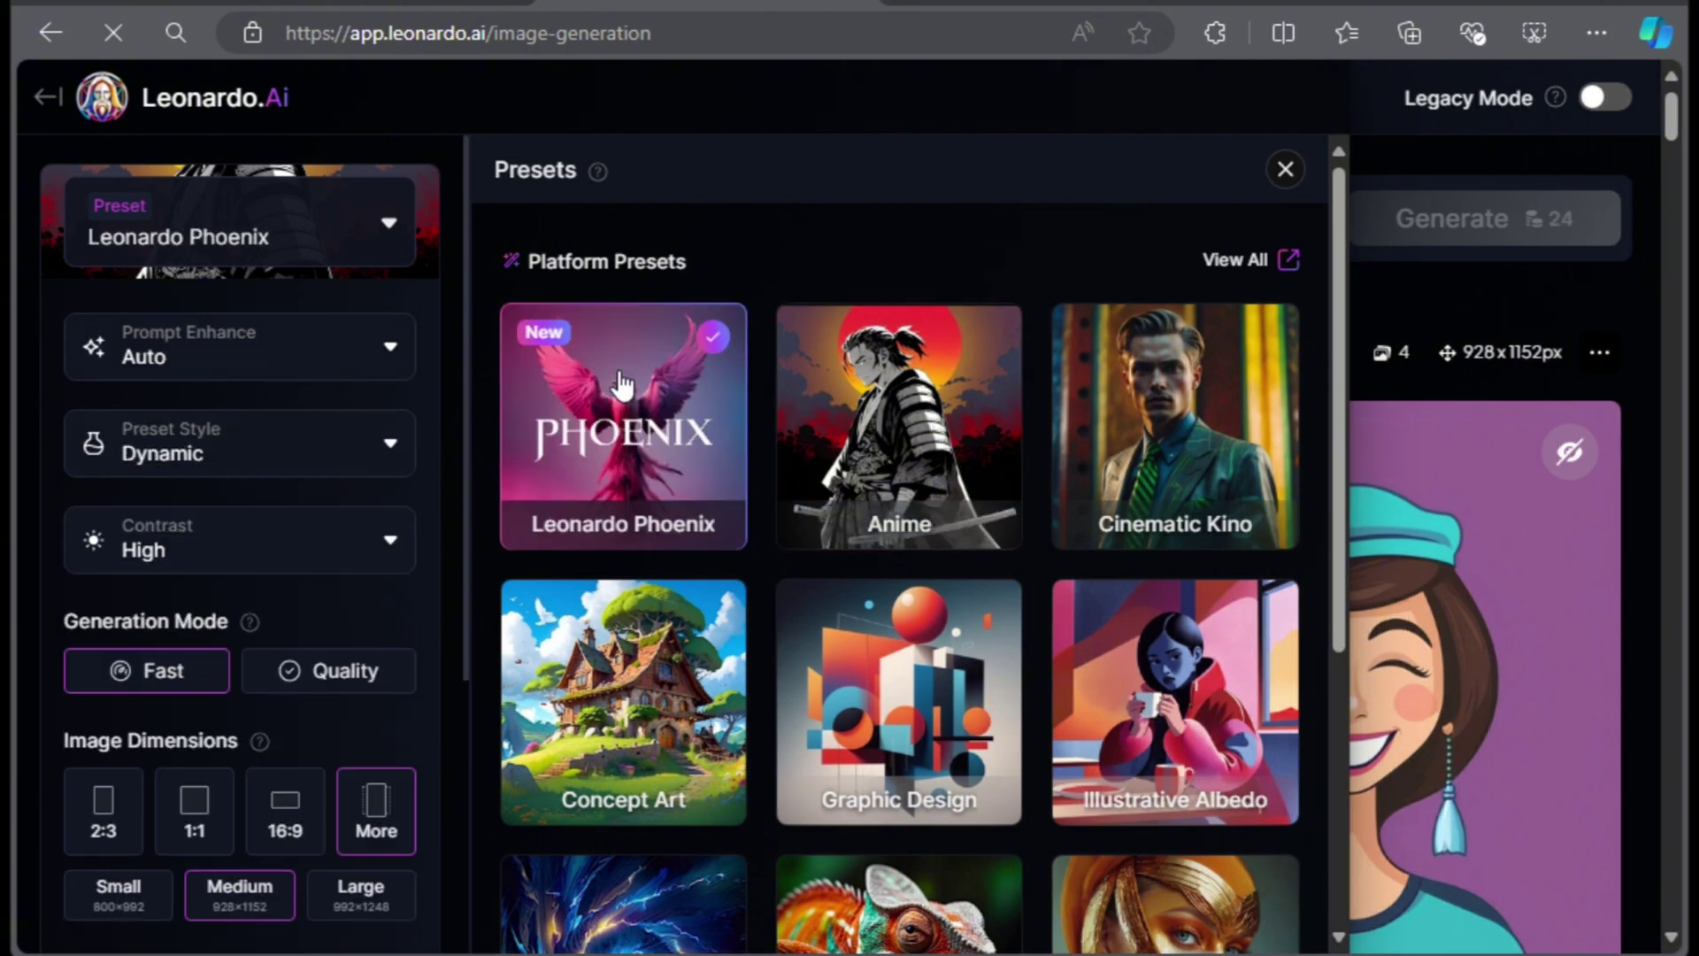
left_click(1285, 169)
Turn Prompt Enhance off and set the preset style to Graphic Design Vector
left_click(295, 354)
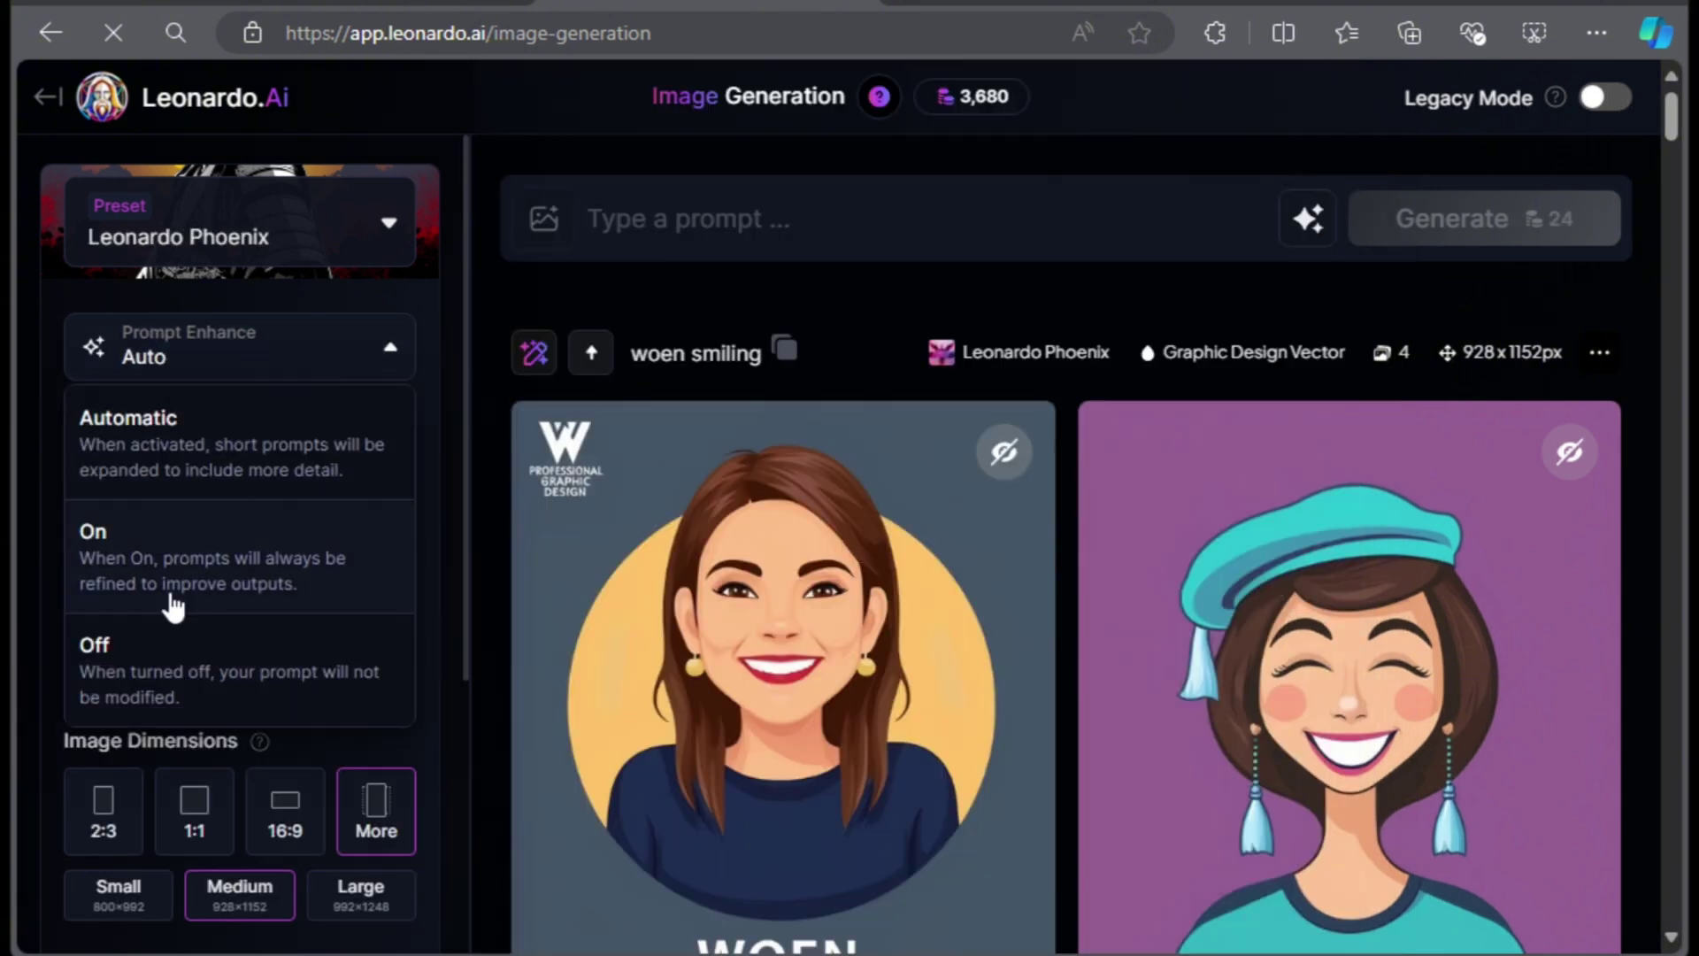
left_click(152, 662)
left_click(400, 447)
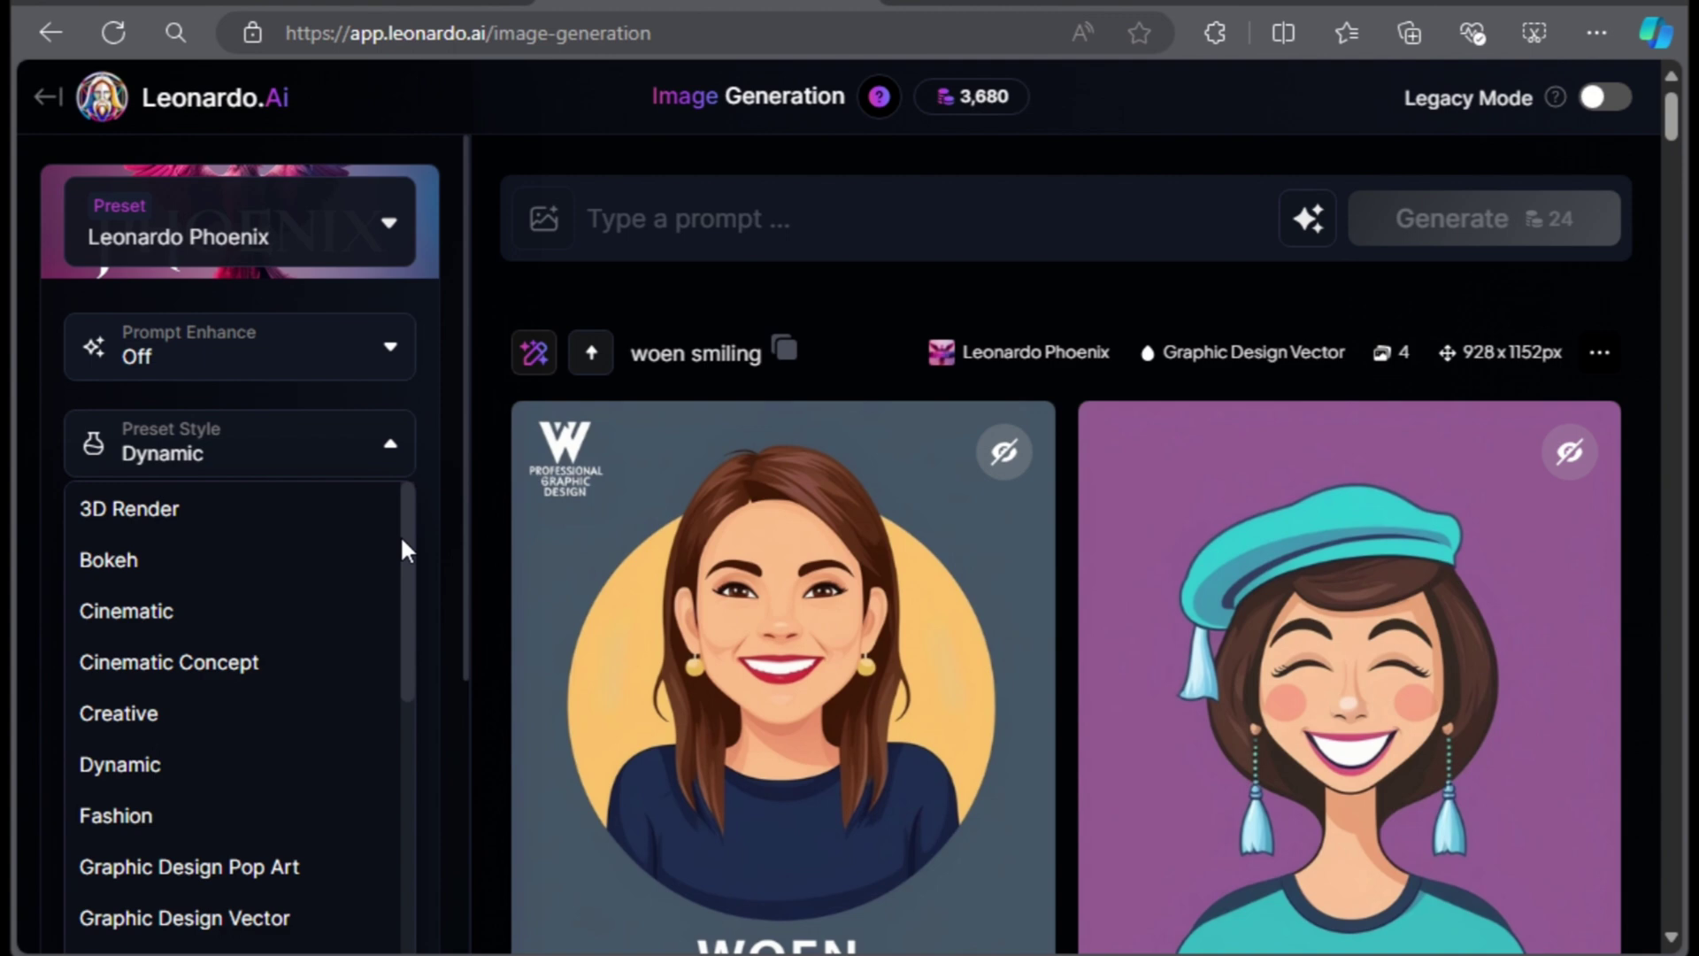
scroll(400, 544, "down", 2)
left_click(268, 734)
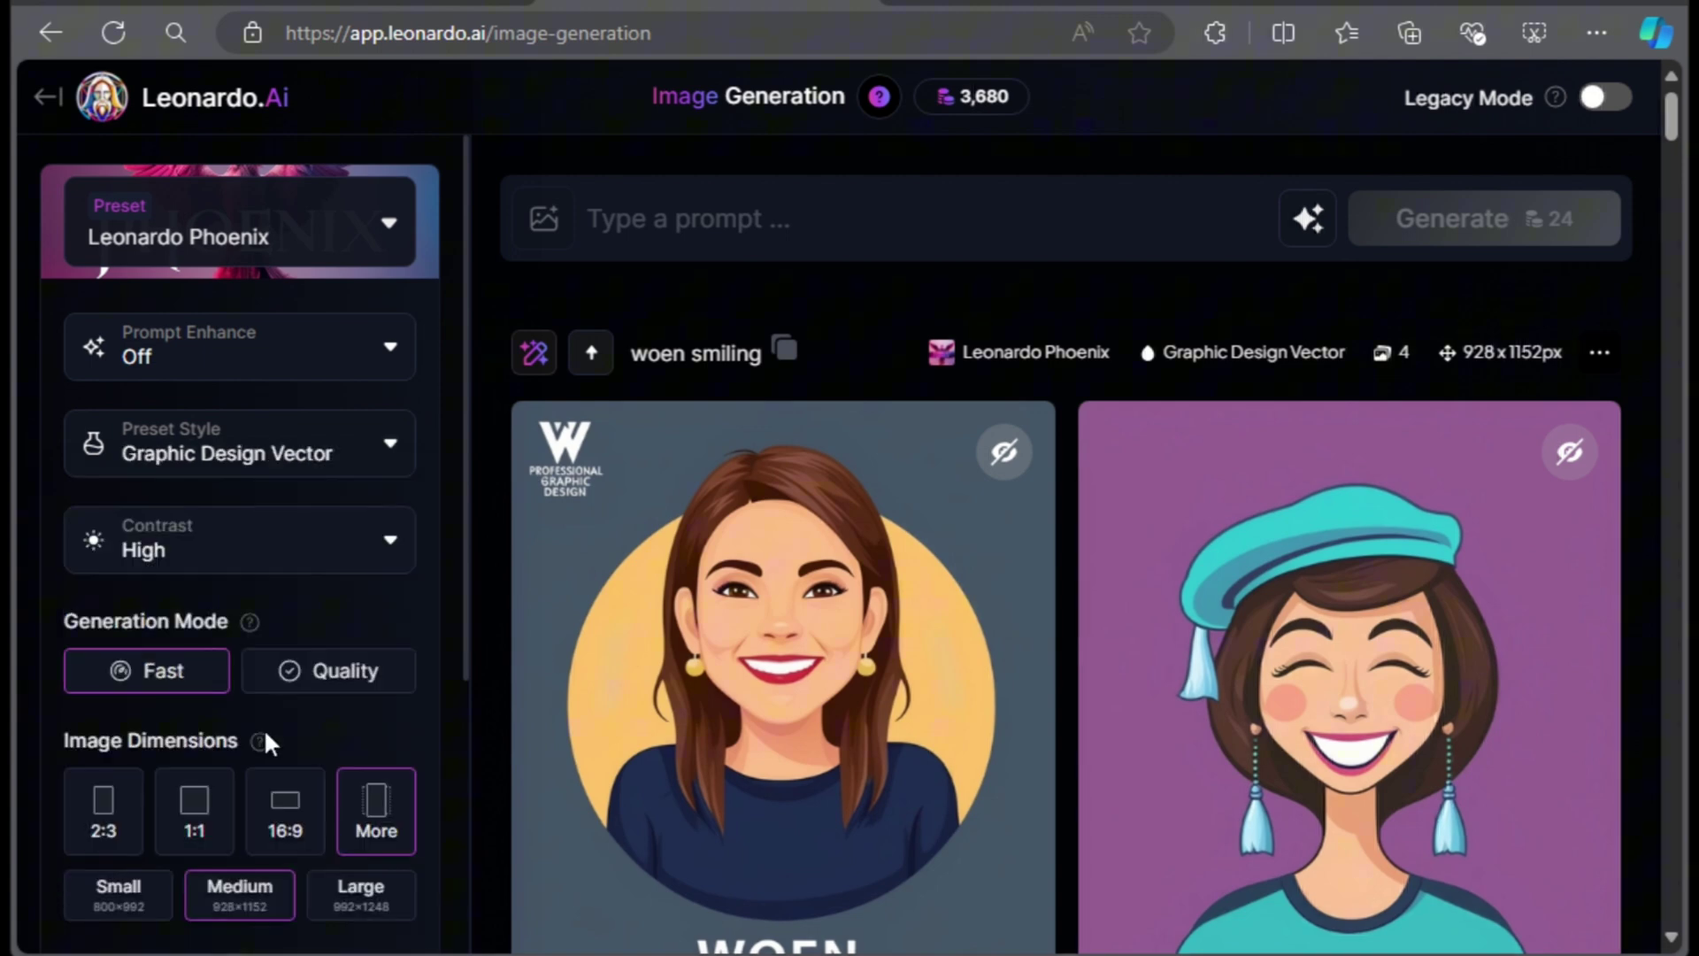
left_click(372, 810)
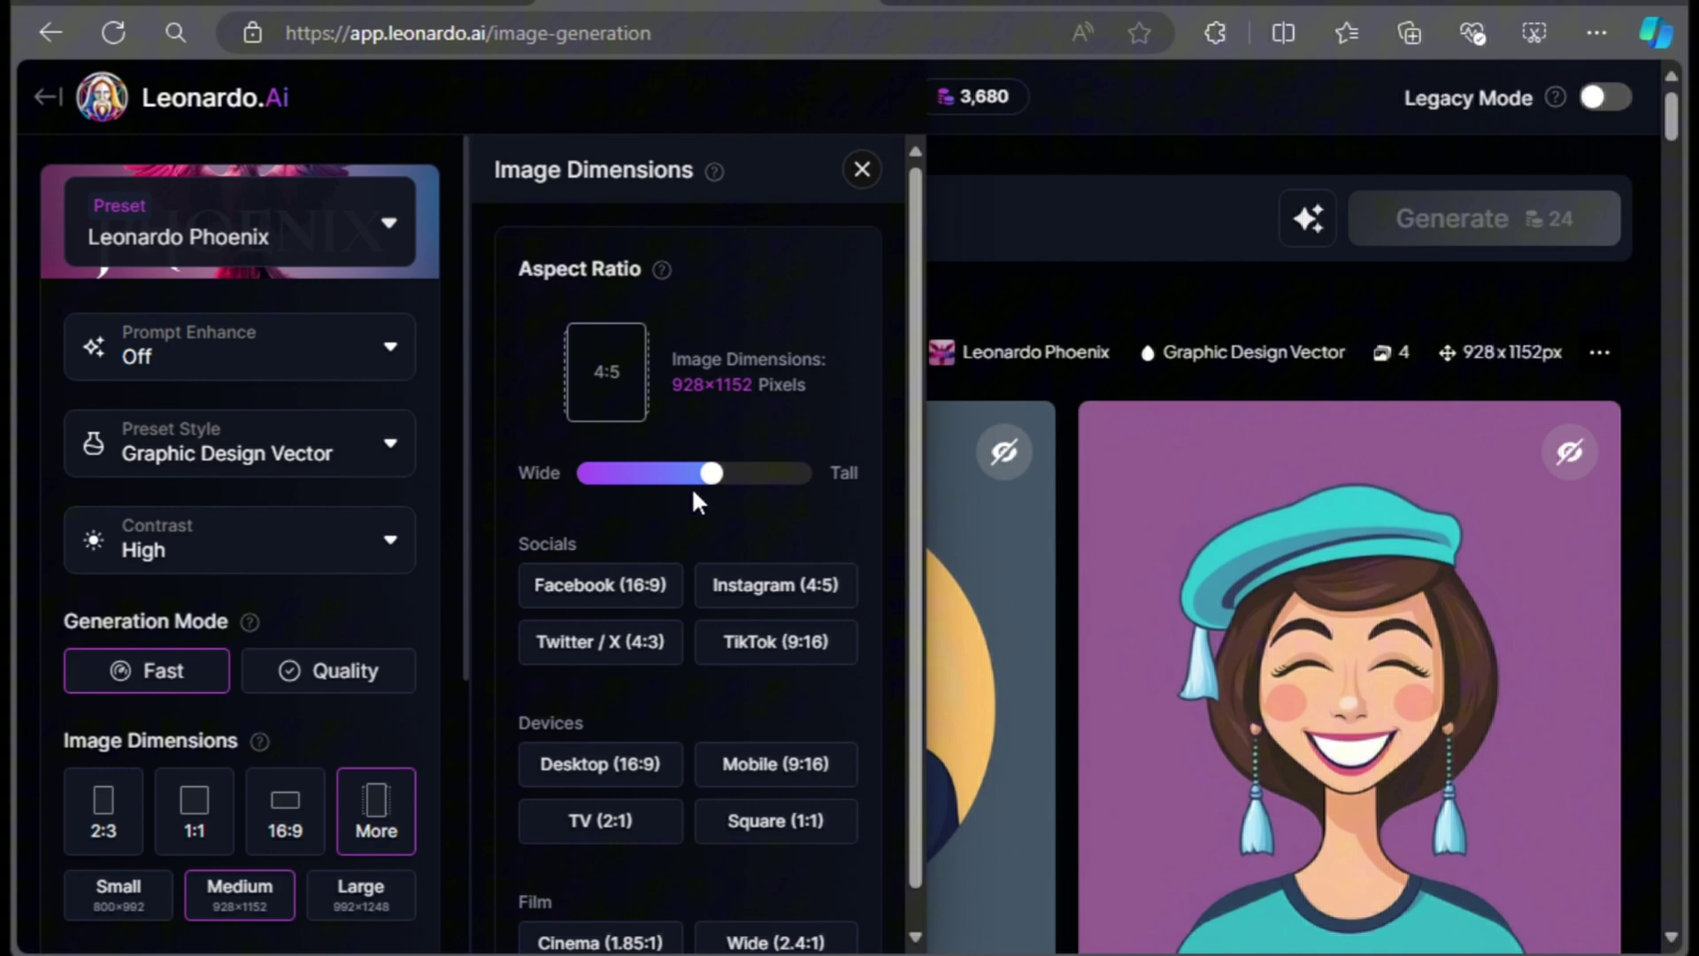
left_click(864, 171)
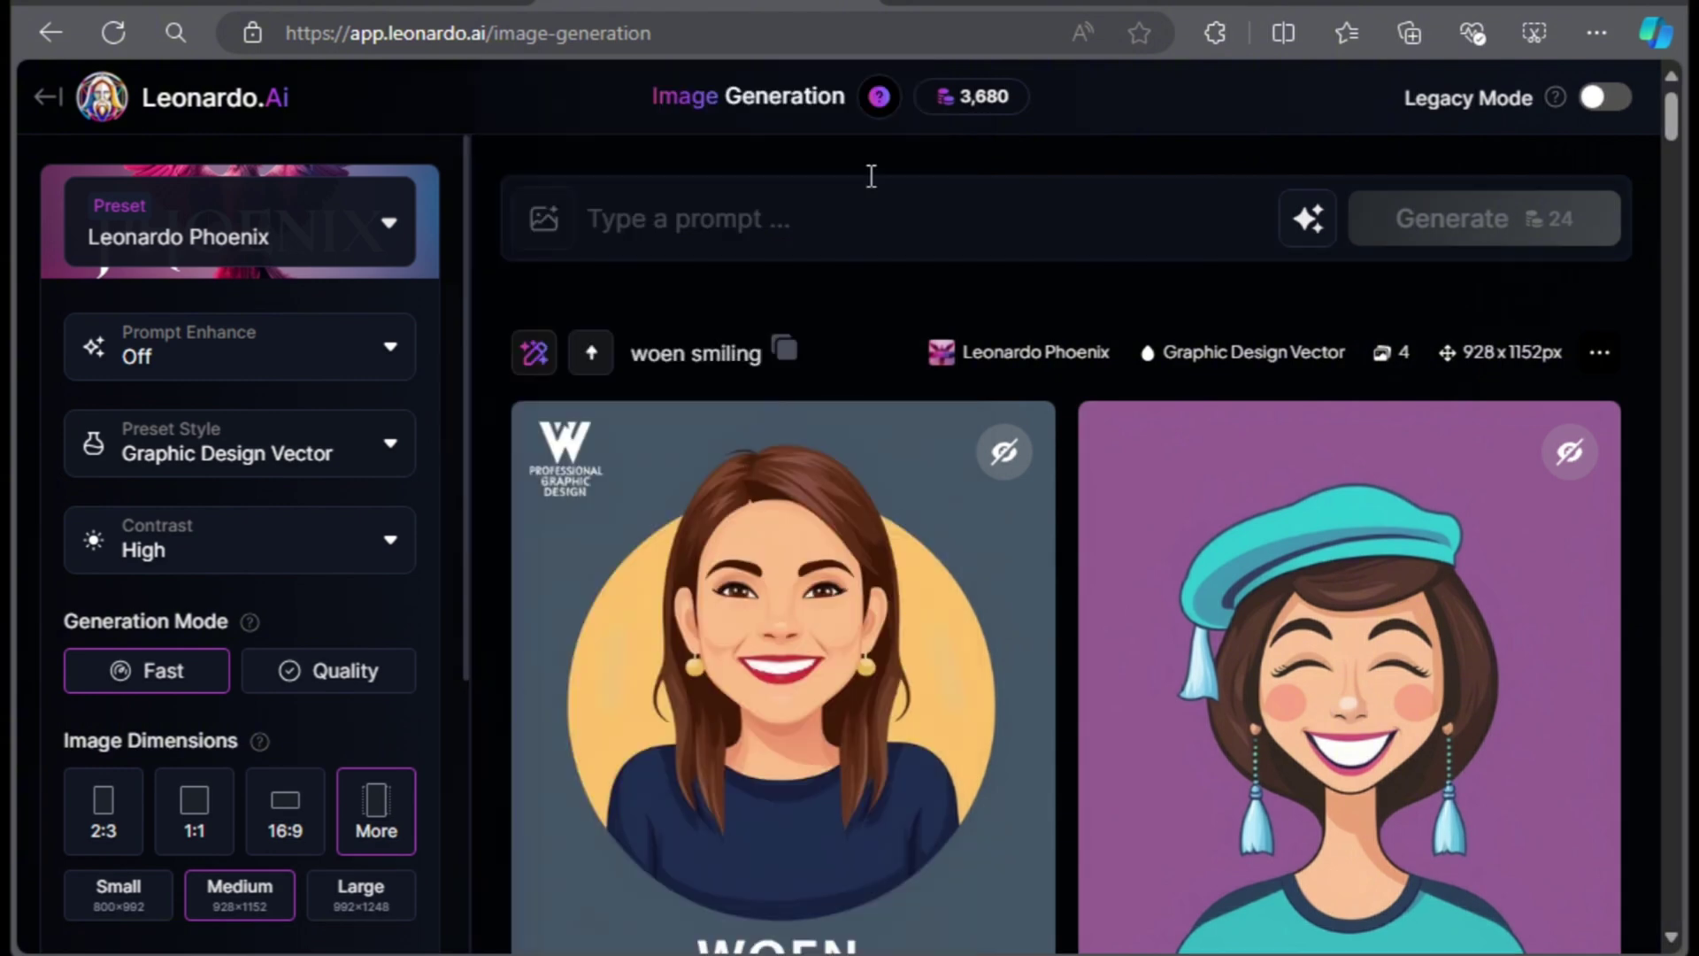
Generate from a retro groovy prompt: grumpy black cat, bold tall black 'i hate mondays' text
left_click(782, 226)
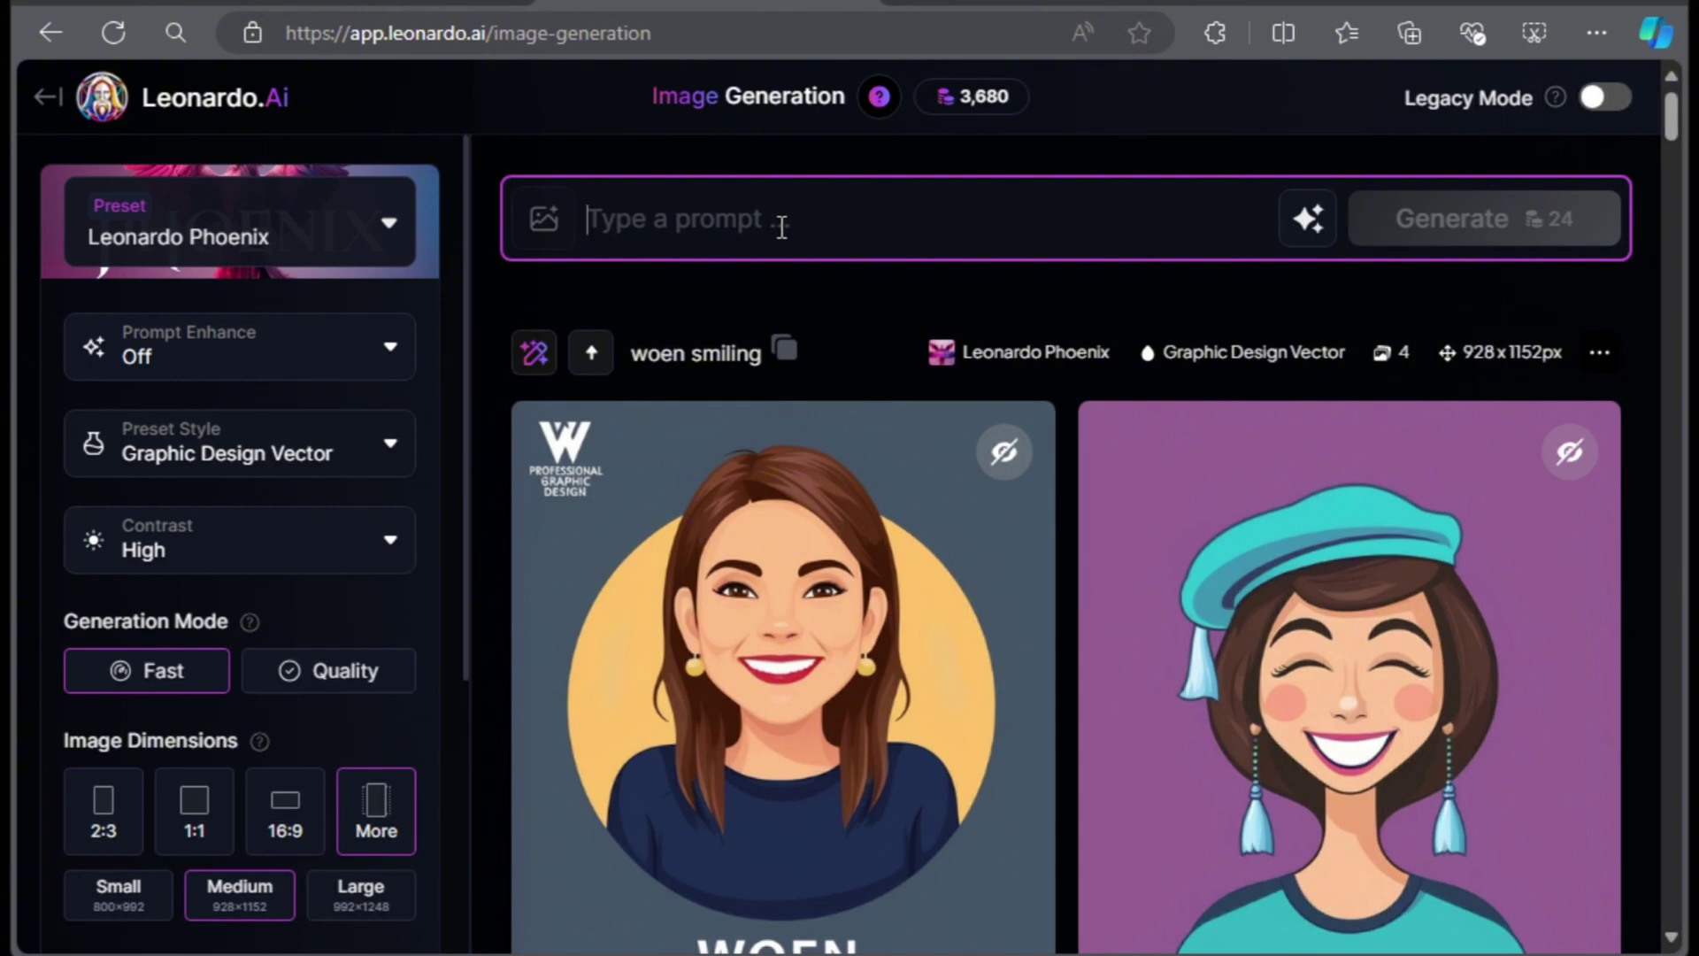
type("retro groovy st")
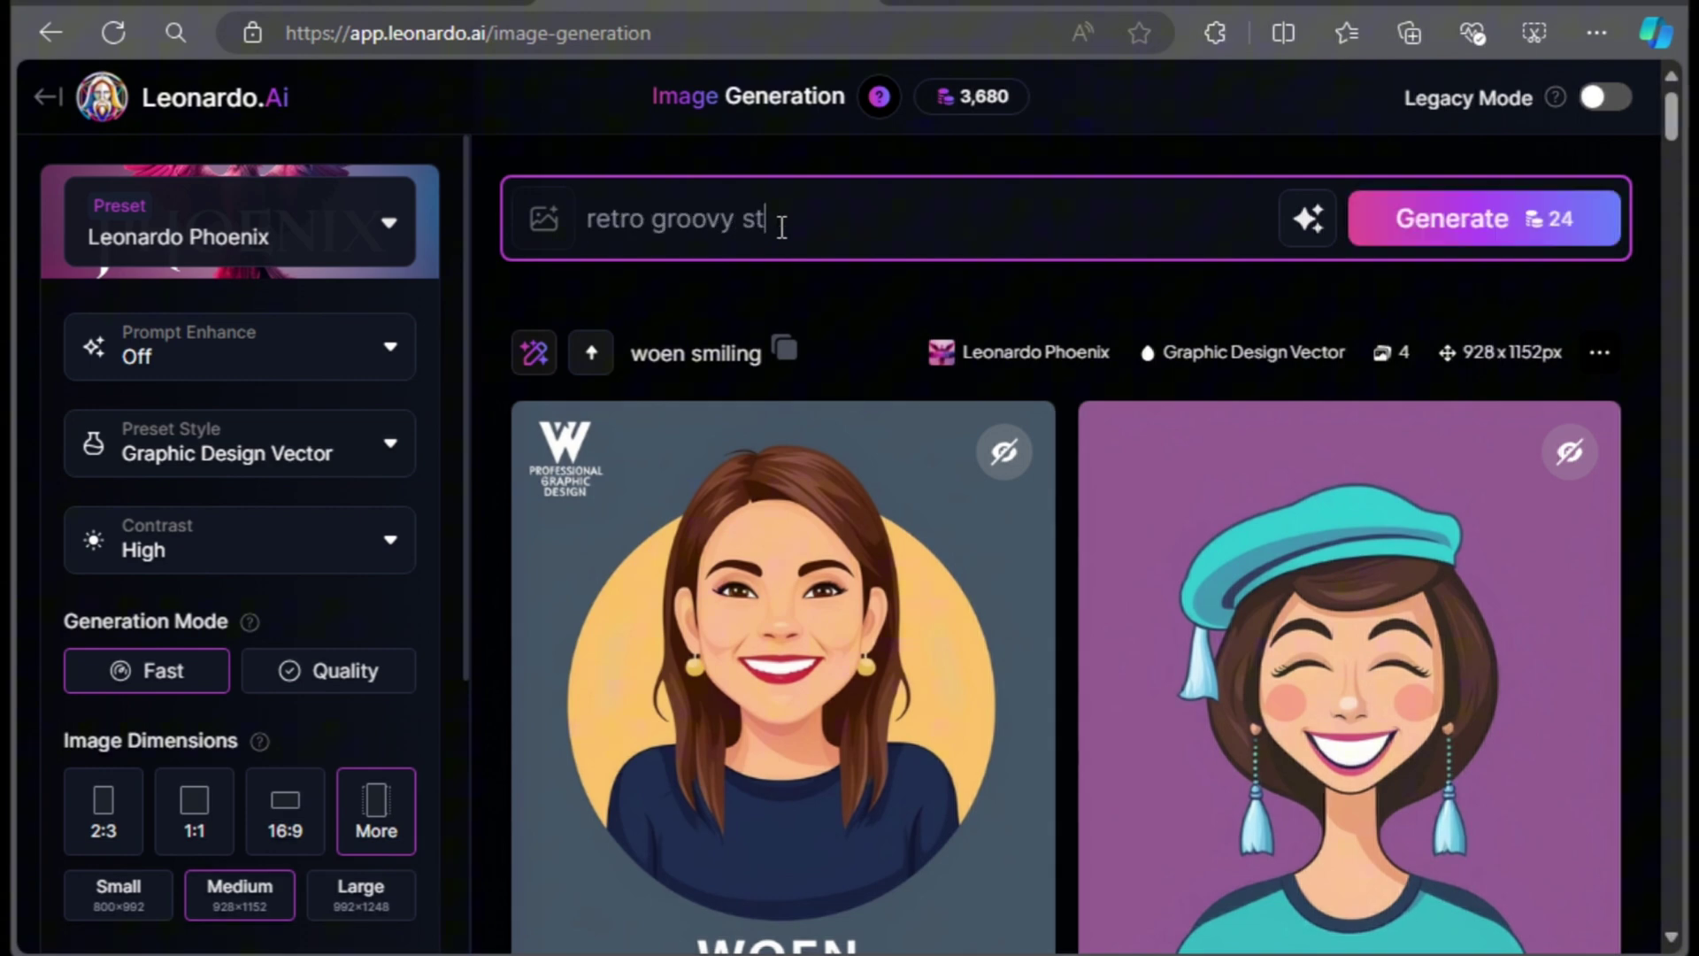
type("yle, black text \"")
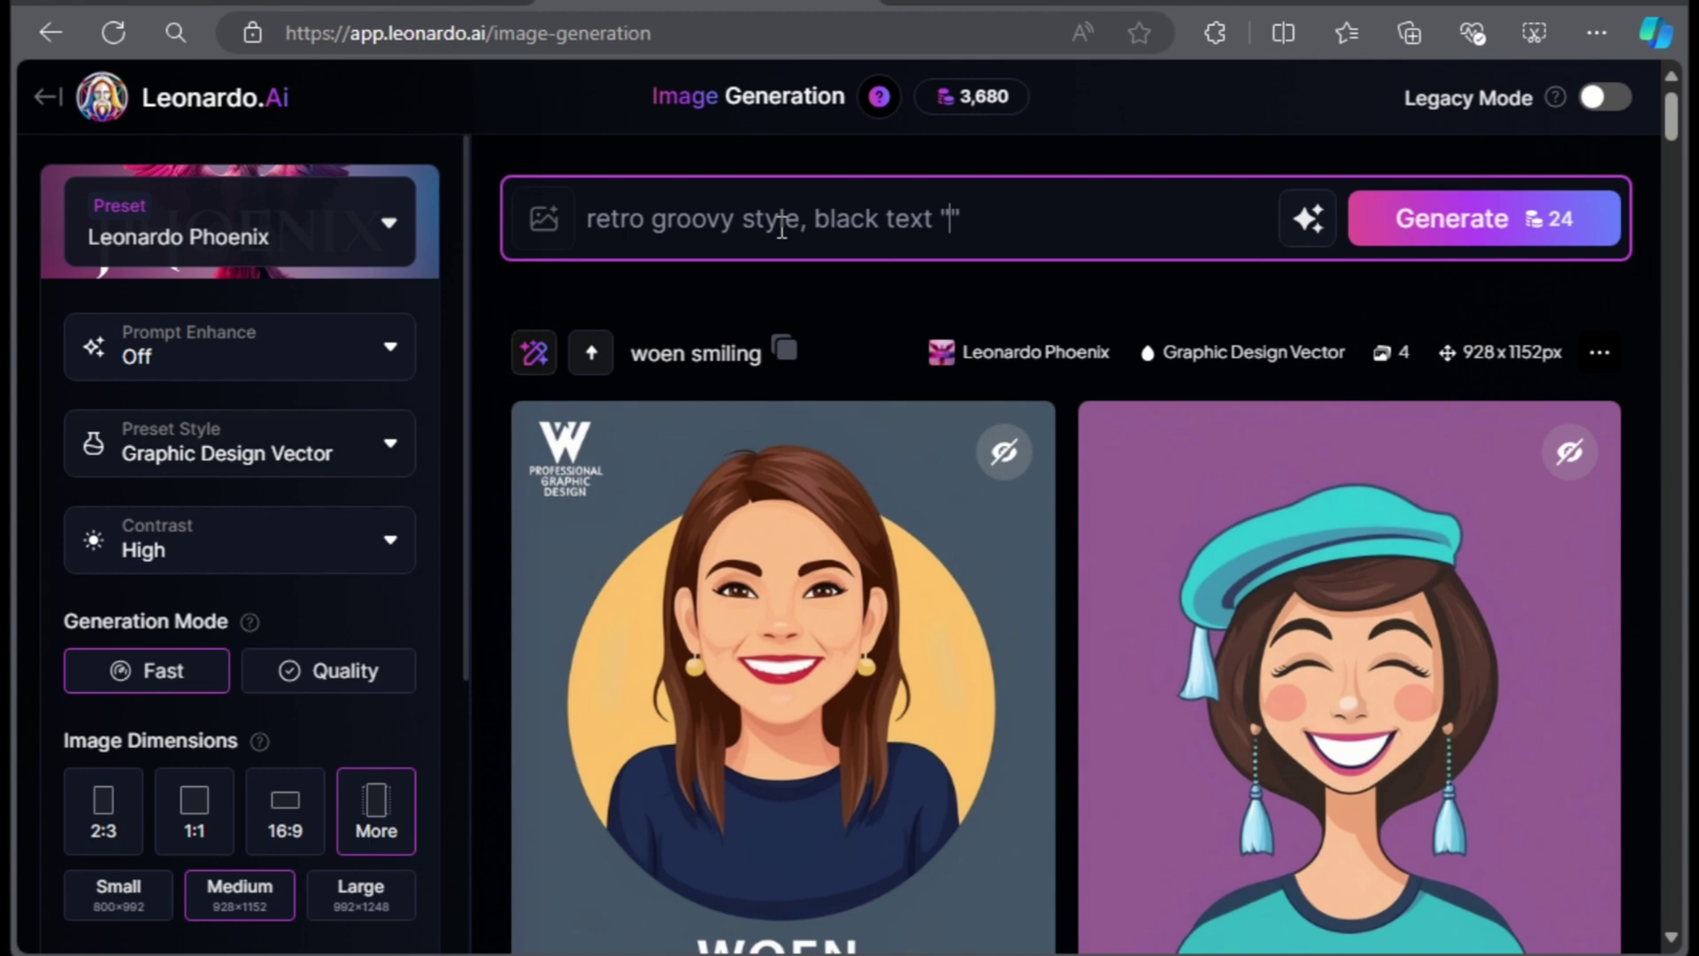
type("i hate mondays\", bo")
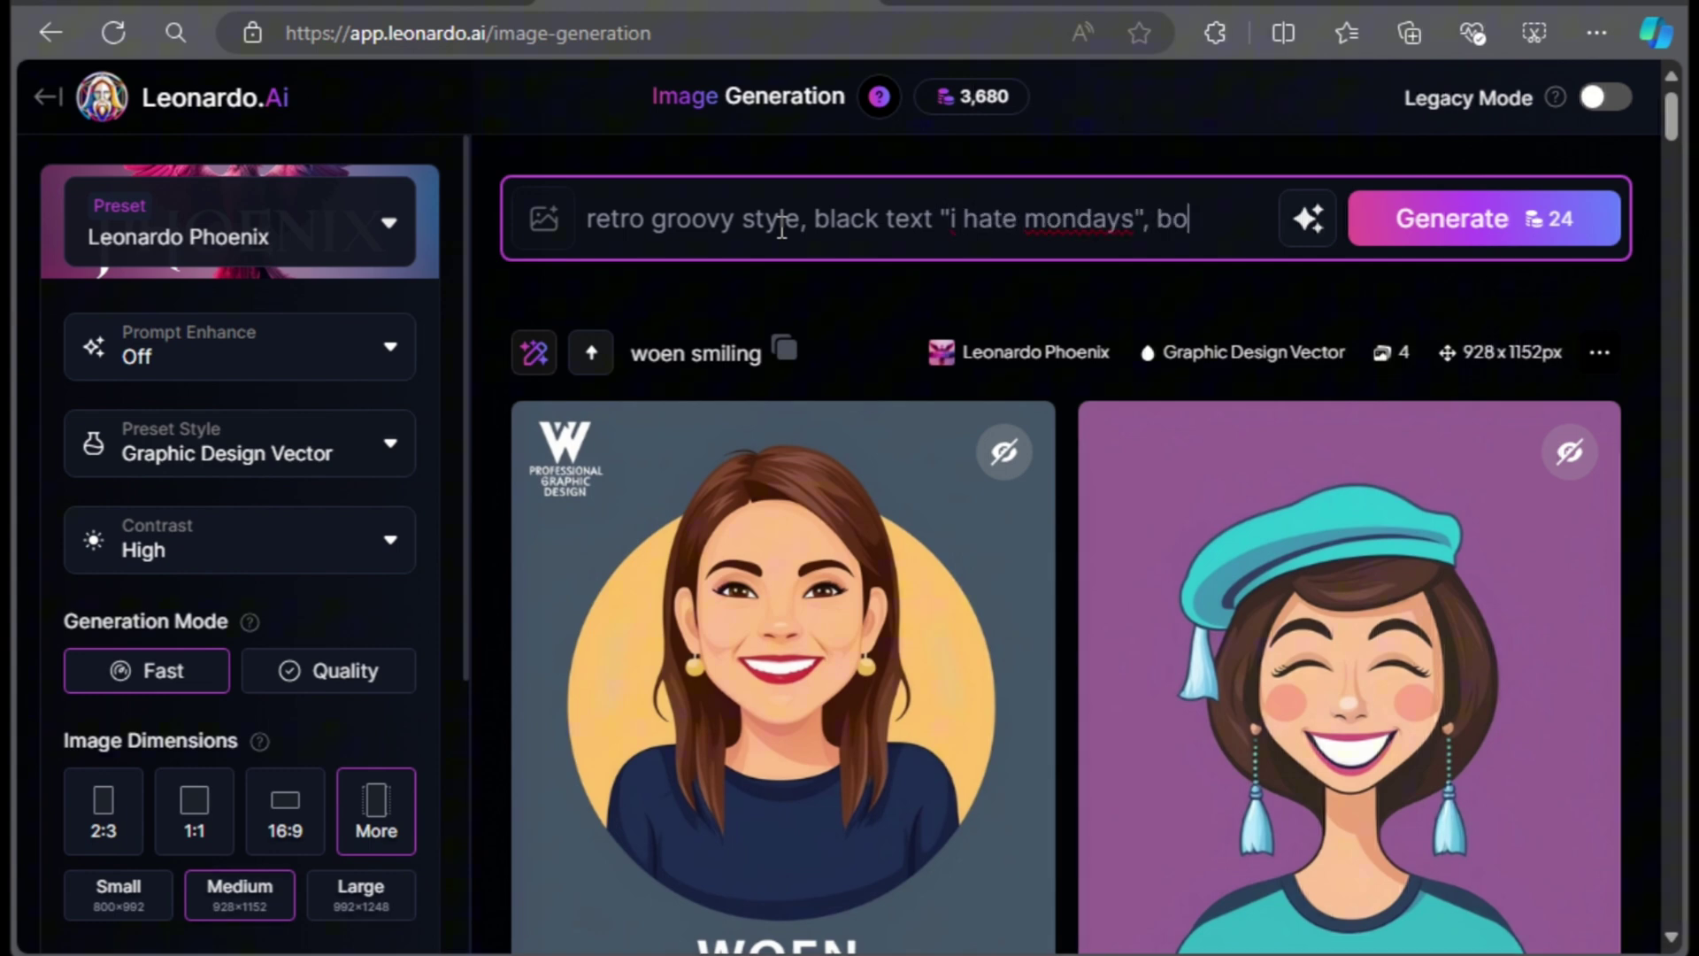
type("ld tall font, a gr")
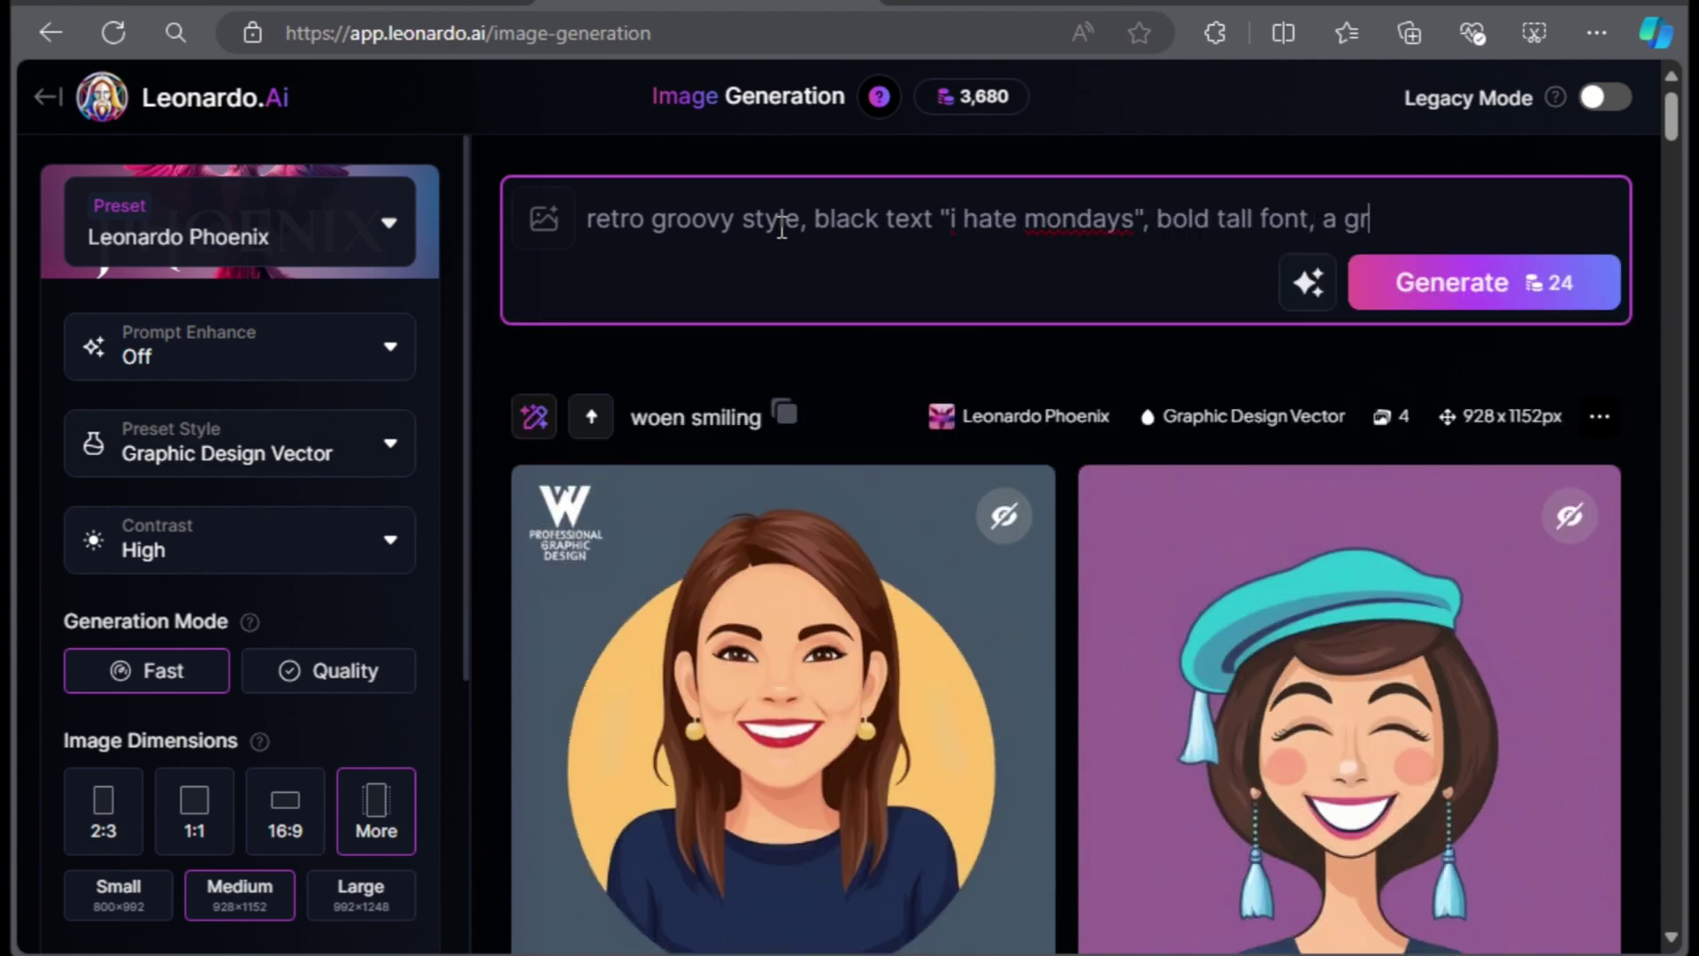
type("umpy black cat holding a whi")
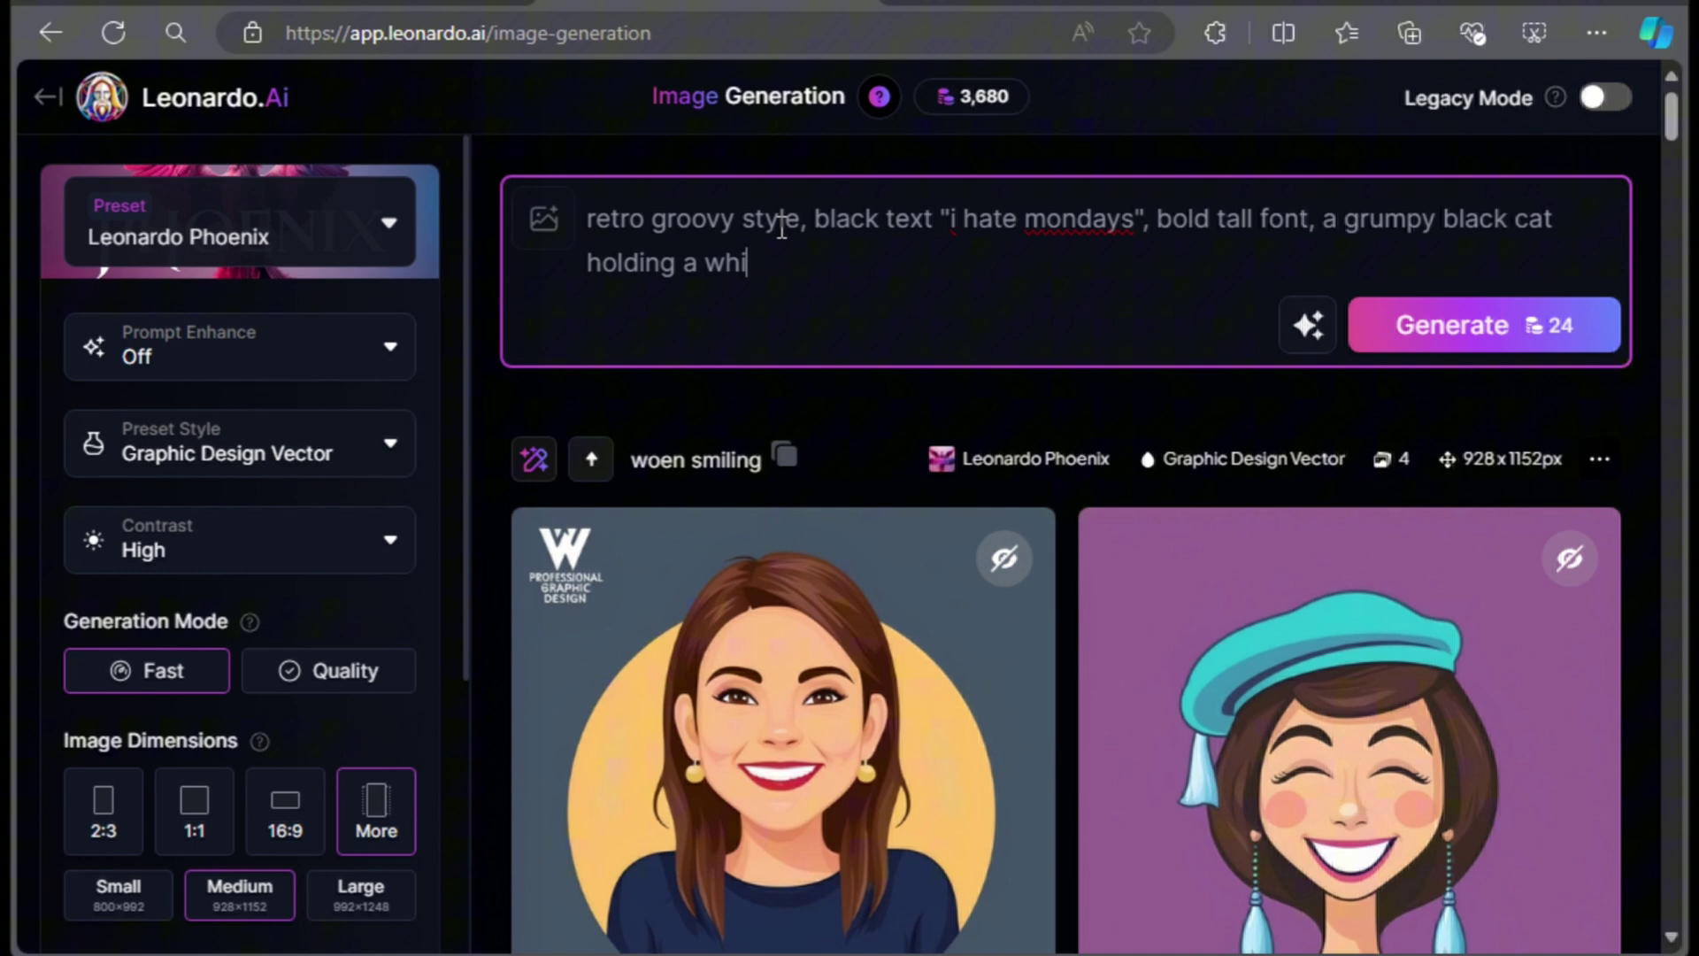
type("te mugh isolated on a white backgrou")
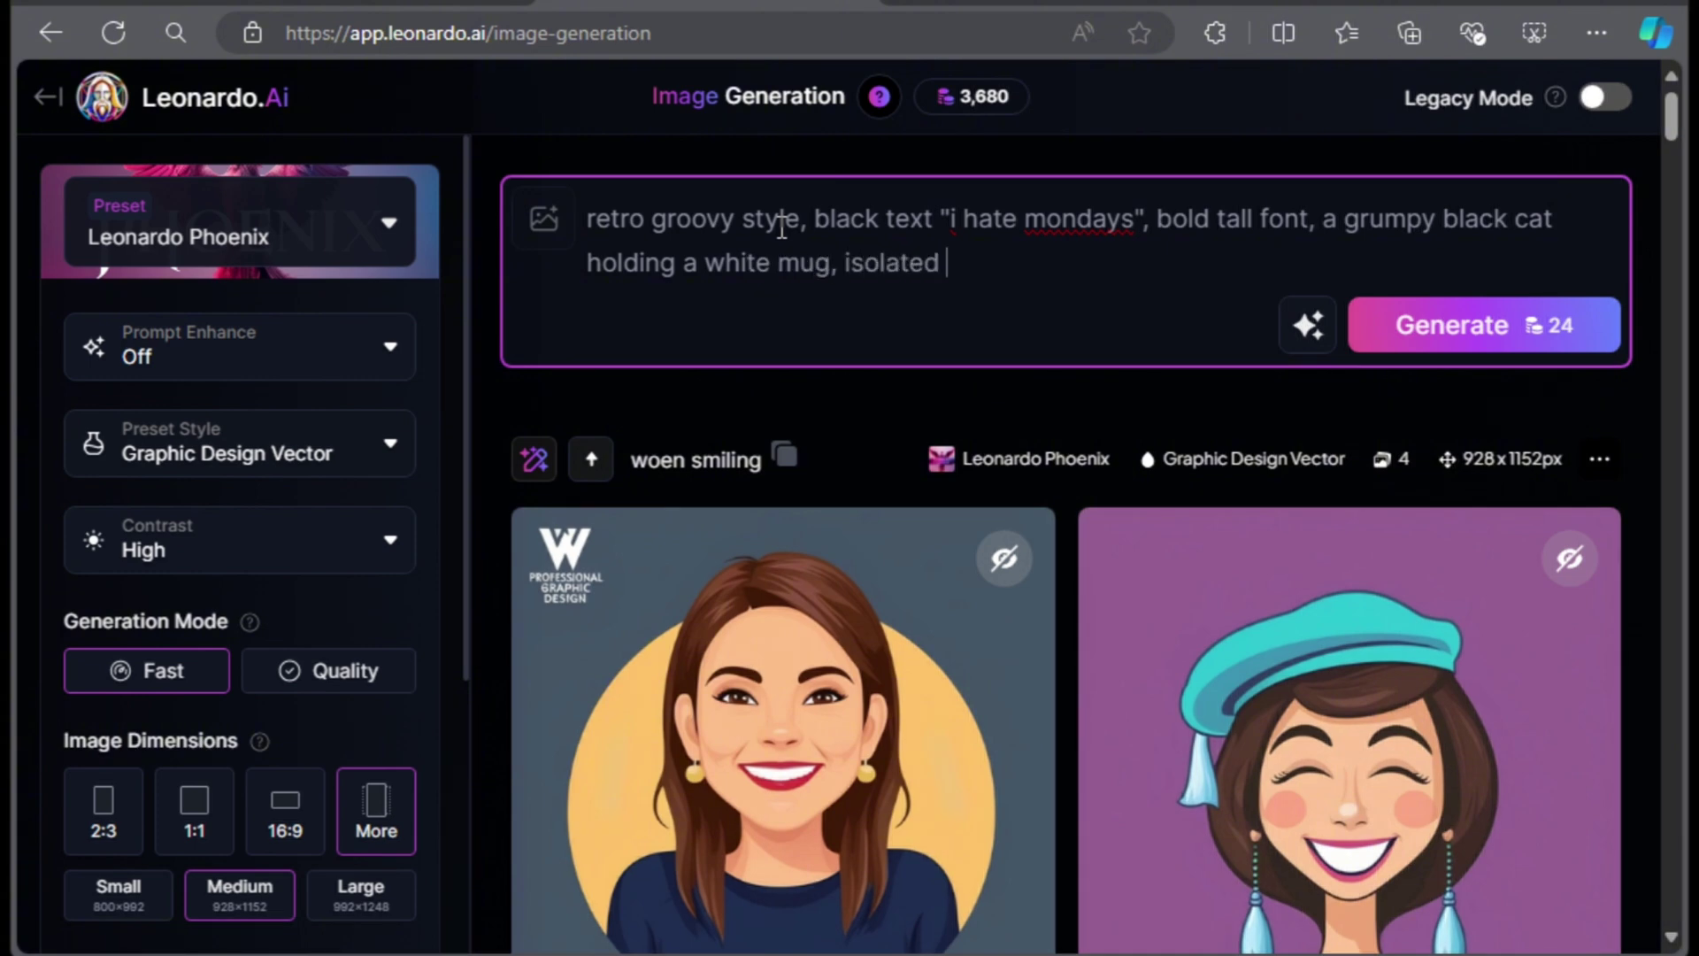
type("nd,")
left_click(1496, 325)
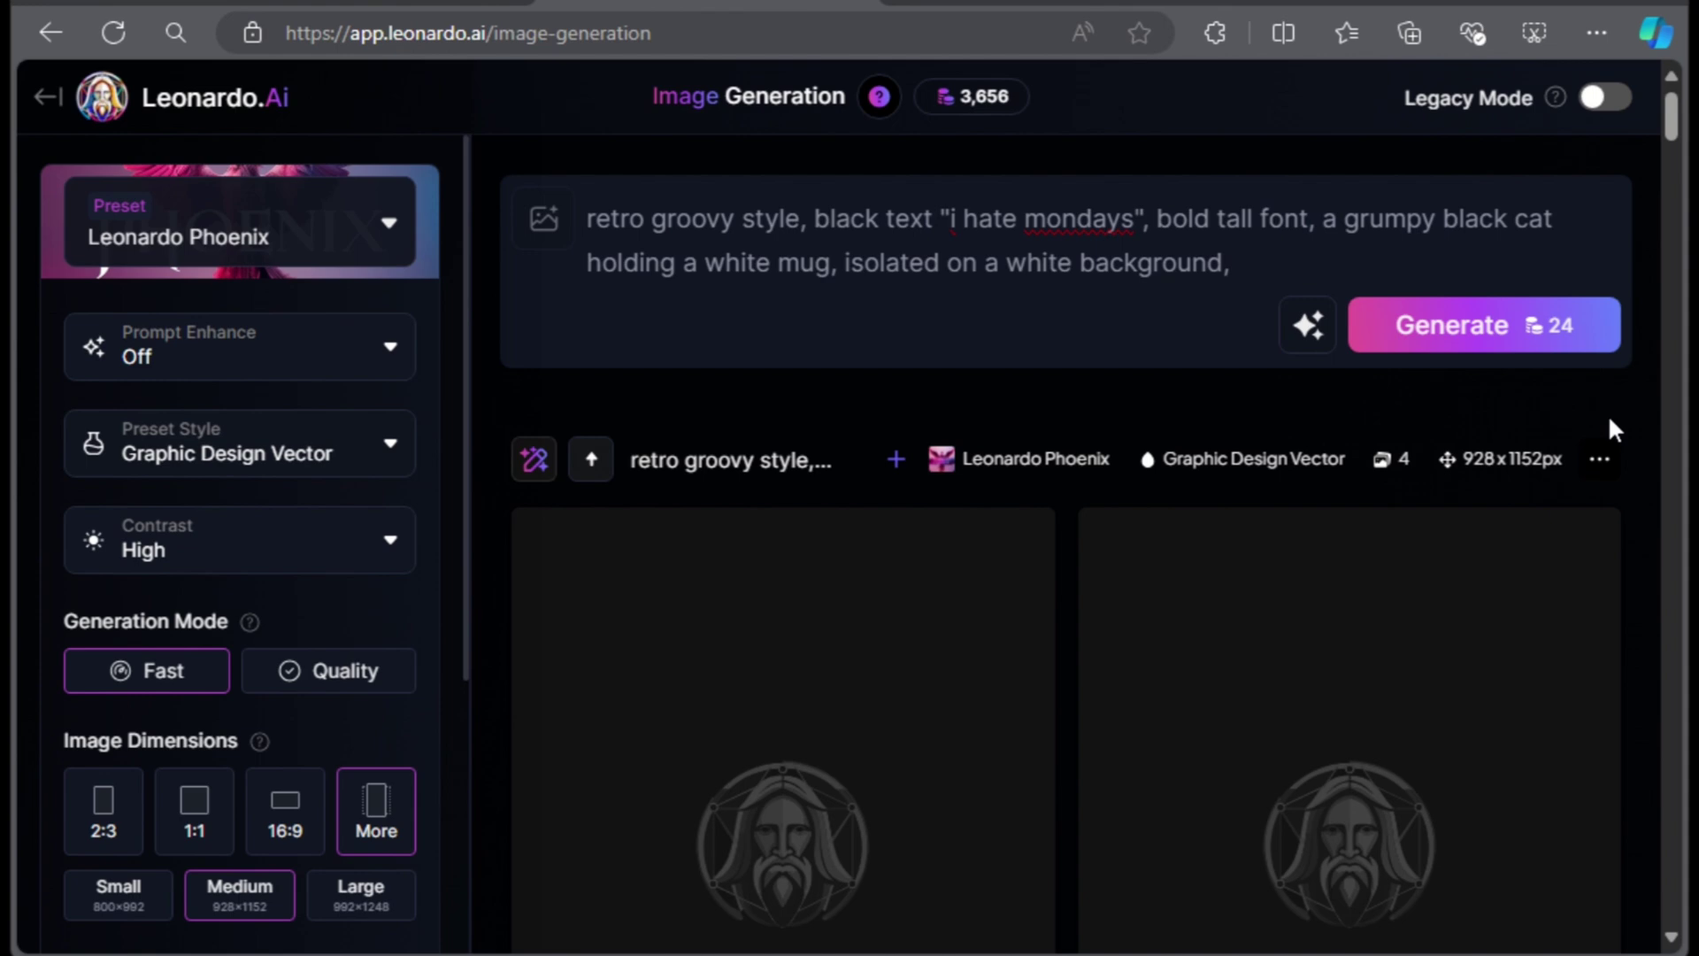
Rerun the retro groovy 'i hate mondays' prompt for a second batch of four and review the results
left_click_drag(1675, 113, 1664, 168)
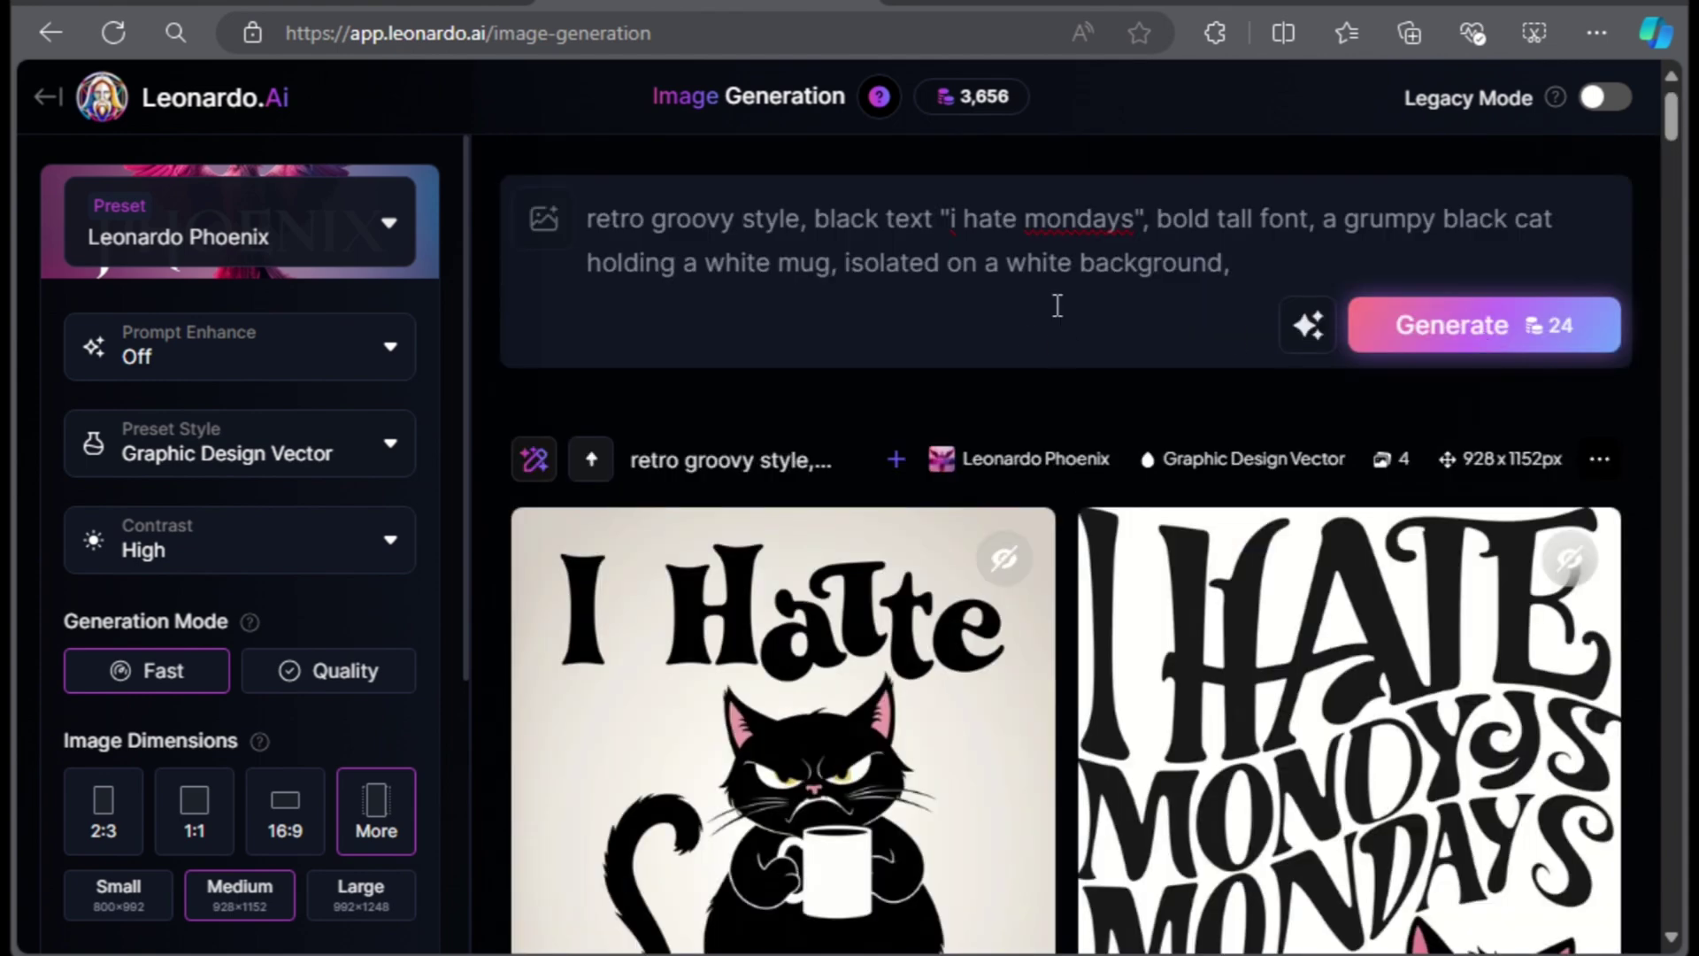
left_click(1485, 325)
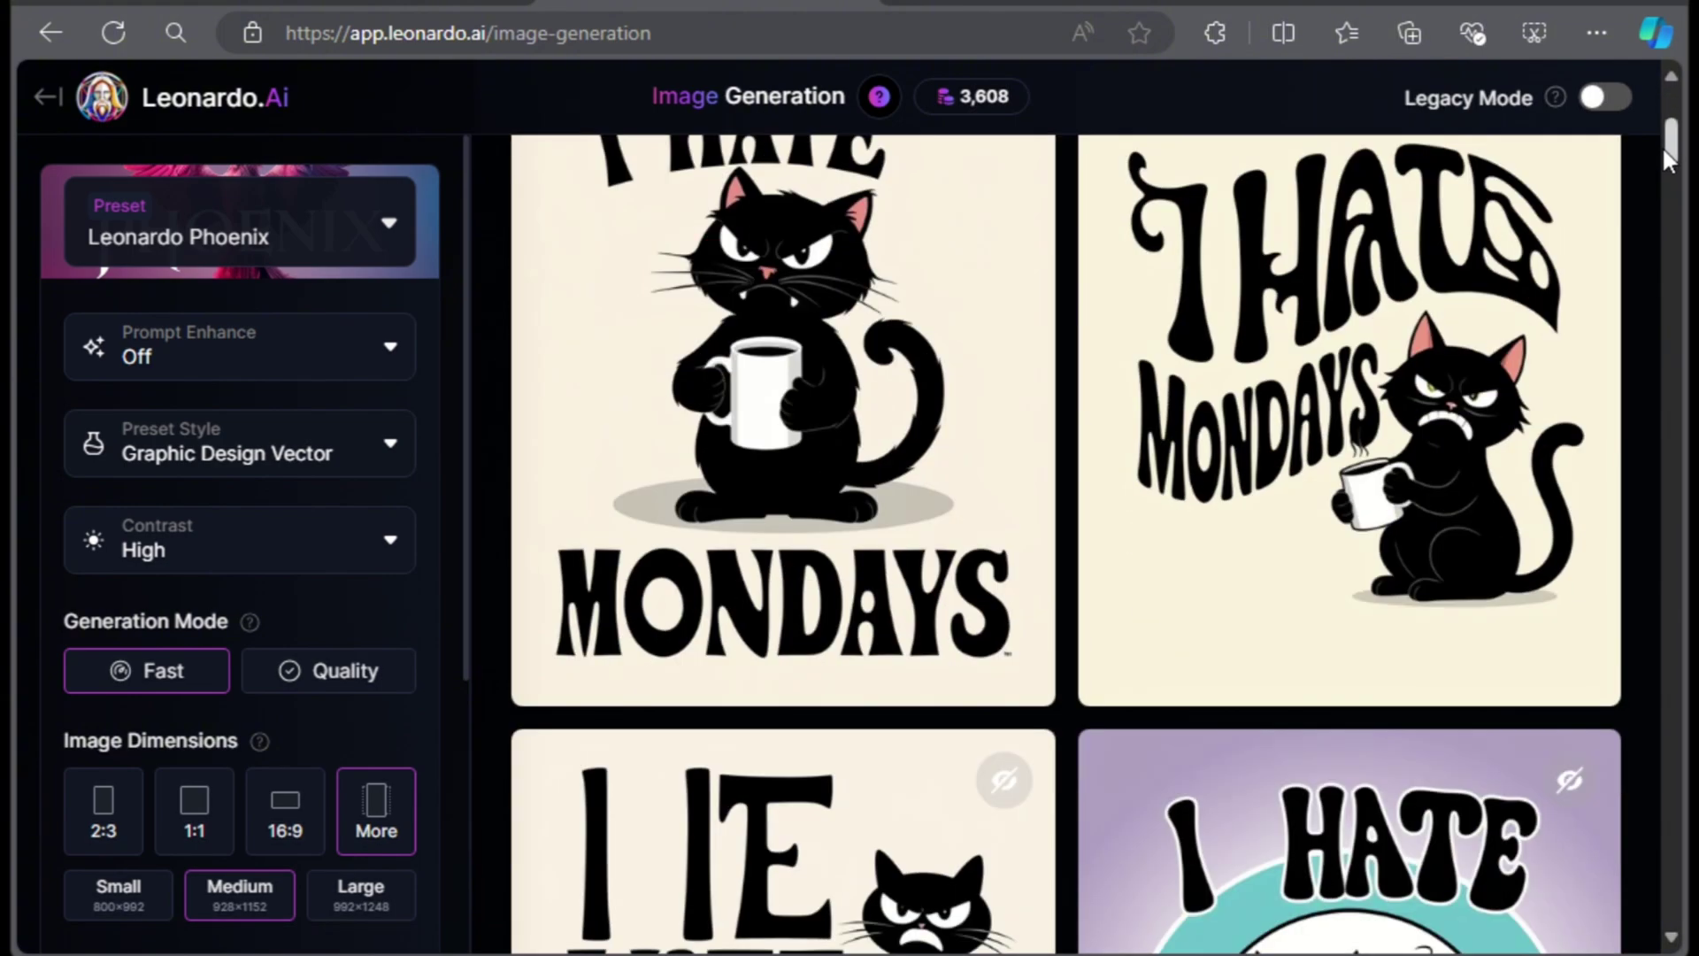
left_click_drag(1663, 146, 1649, 179)
scroll(1649, 178, "up", 10)
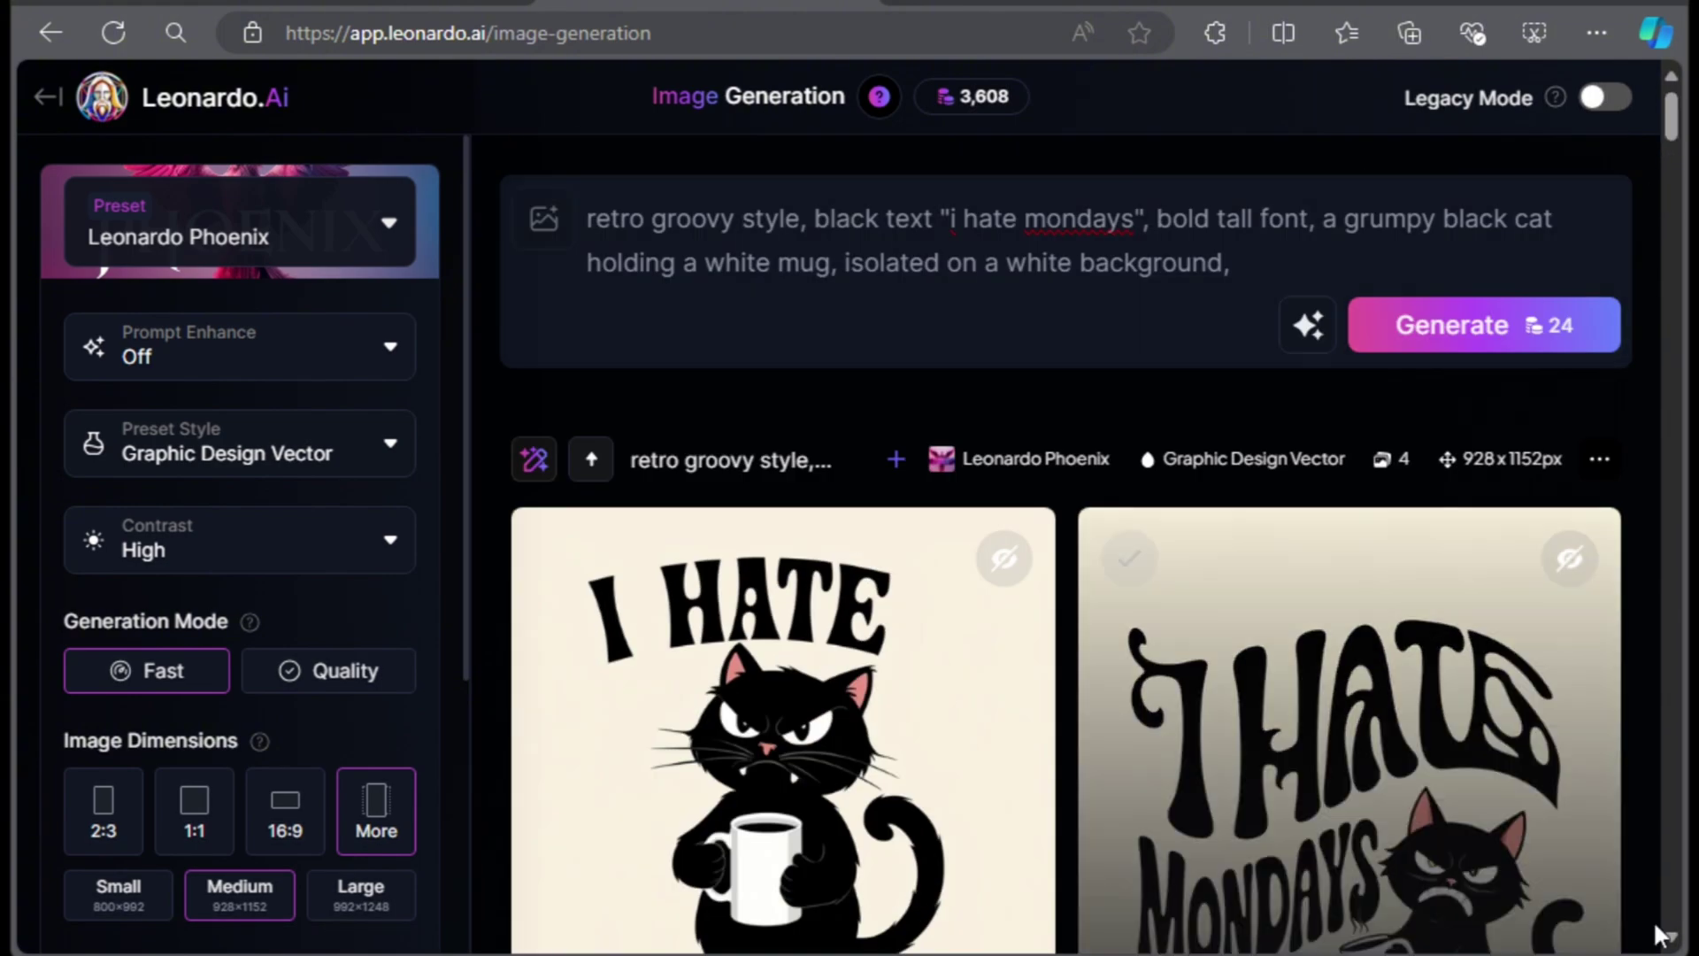
scroll(1672, 943, "down", 3)
scroll(1671, 942, "down", 5)
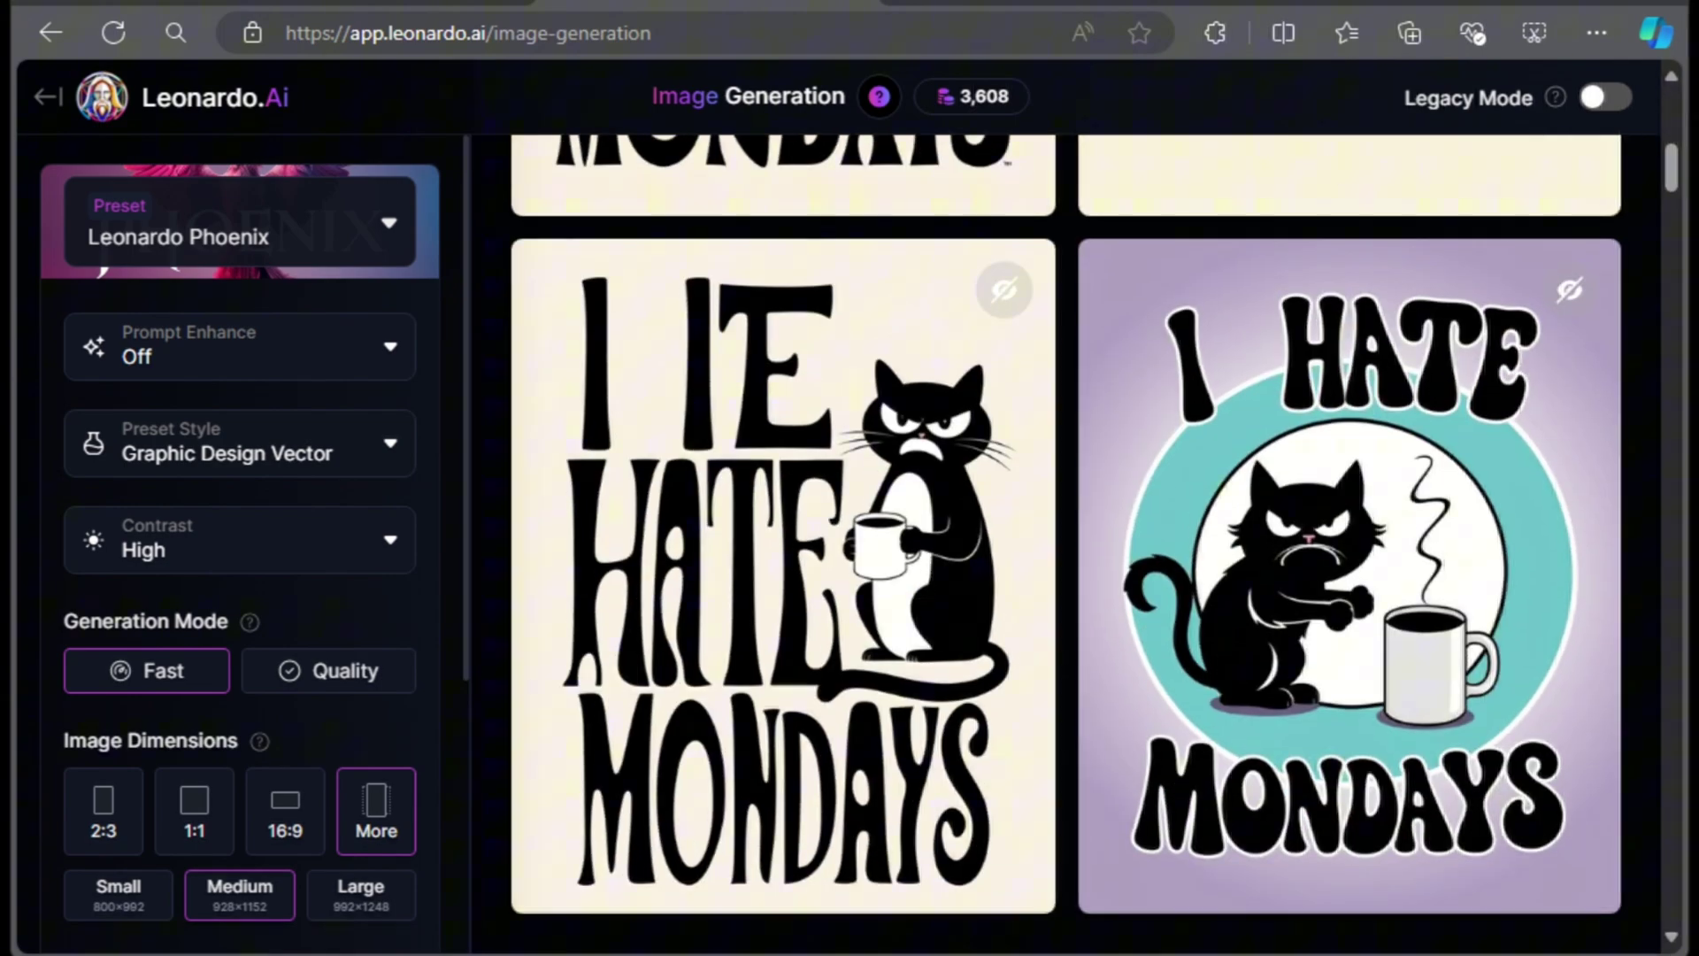
scroll(616, 814, "up", 7)
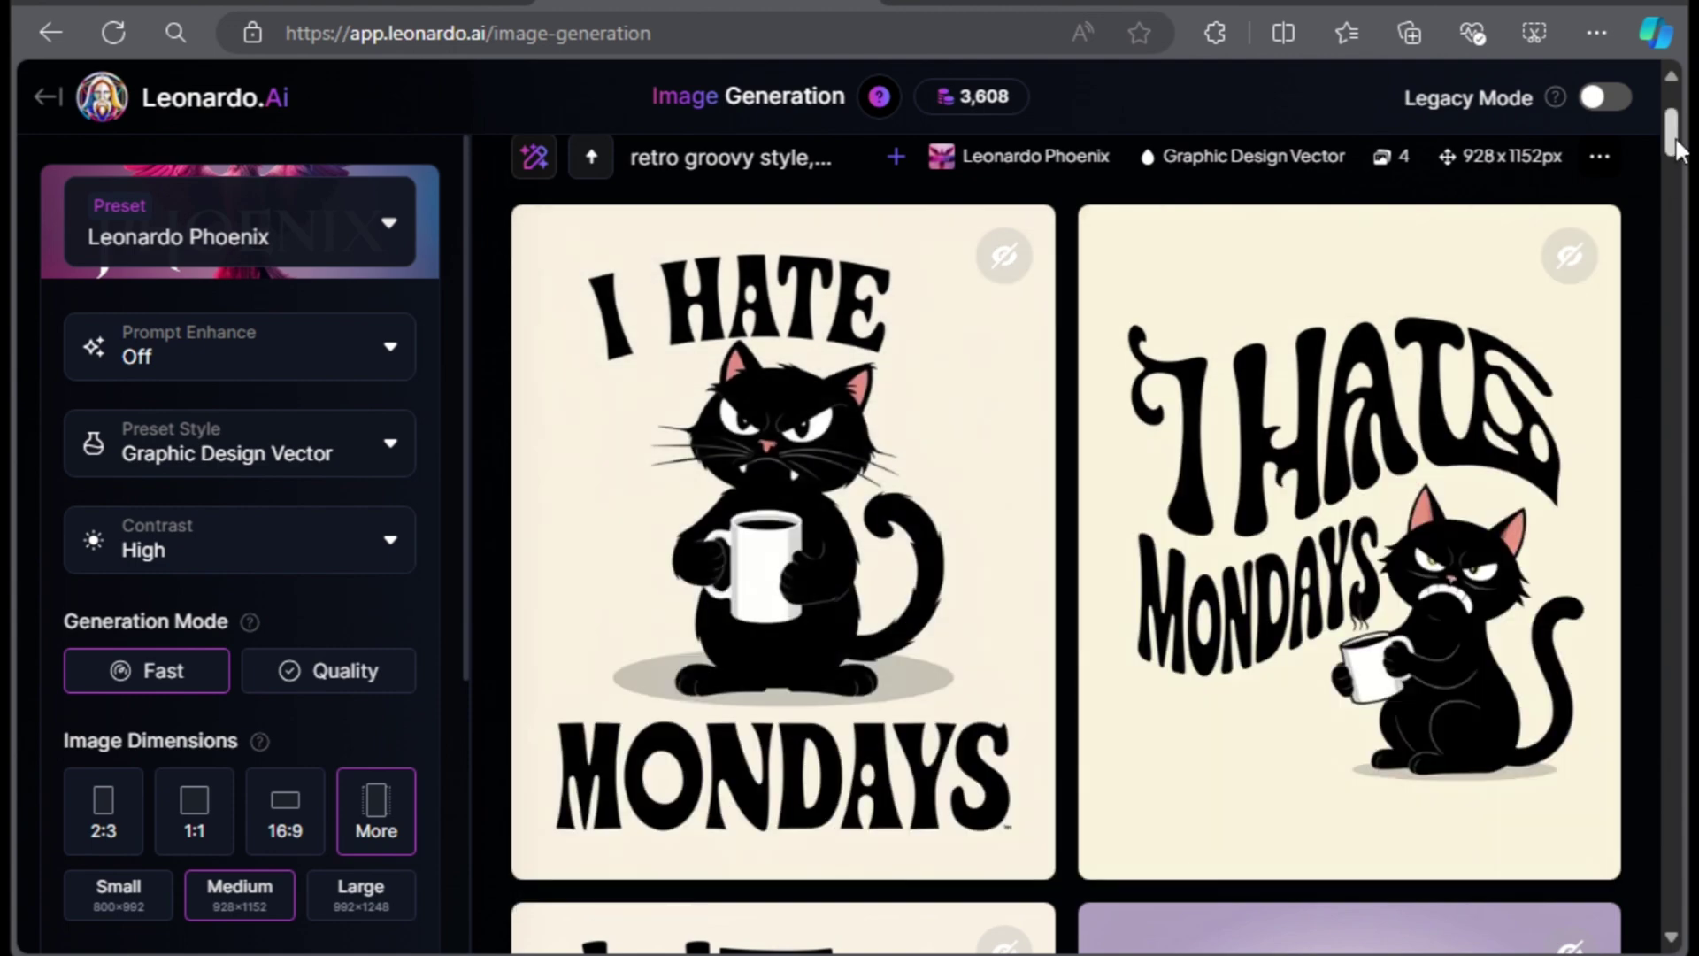
Generate four minimalist pastel blue and pink cursive 'cute but unstable' designs on white and review them
left_click_drag(1671, 150, 1679, 292)
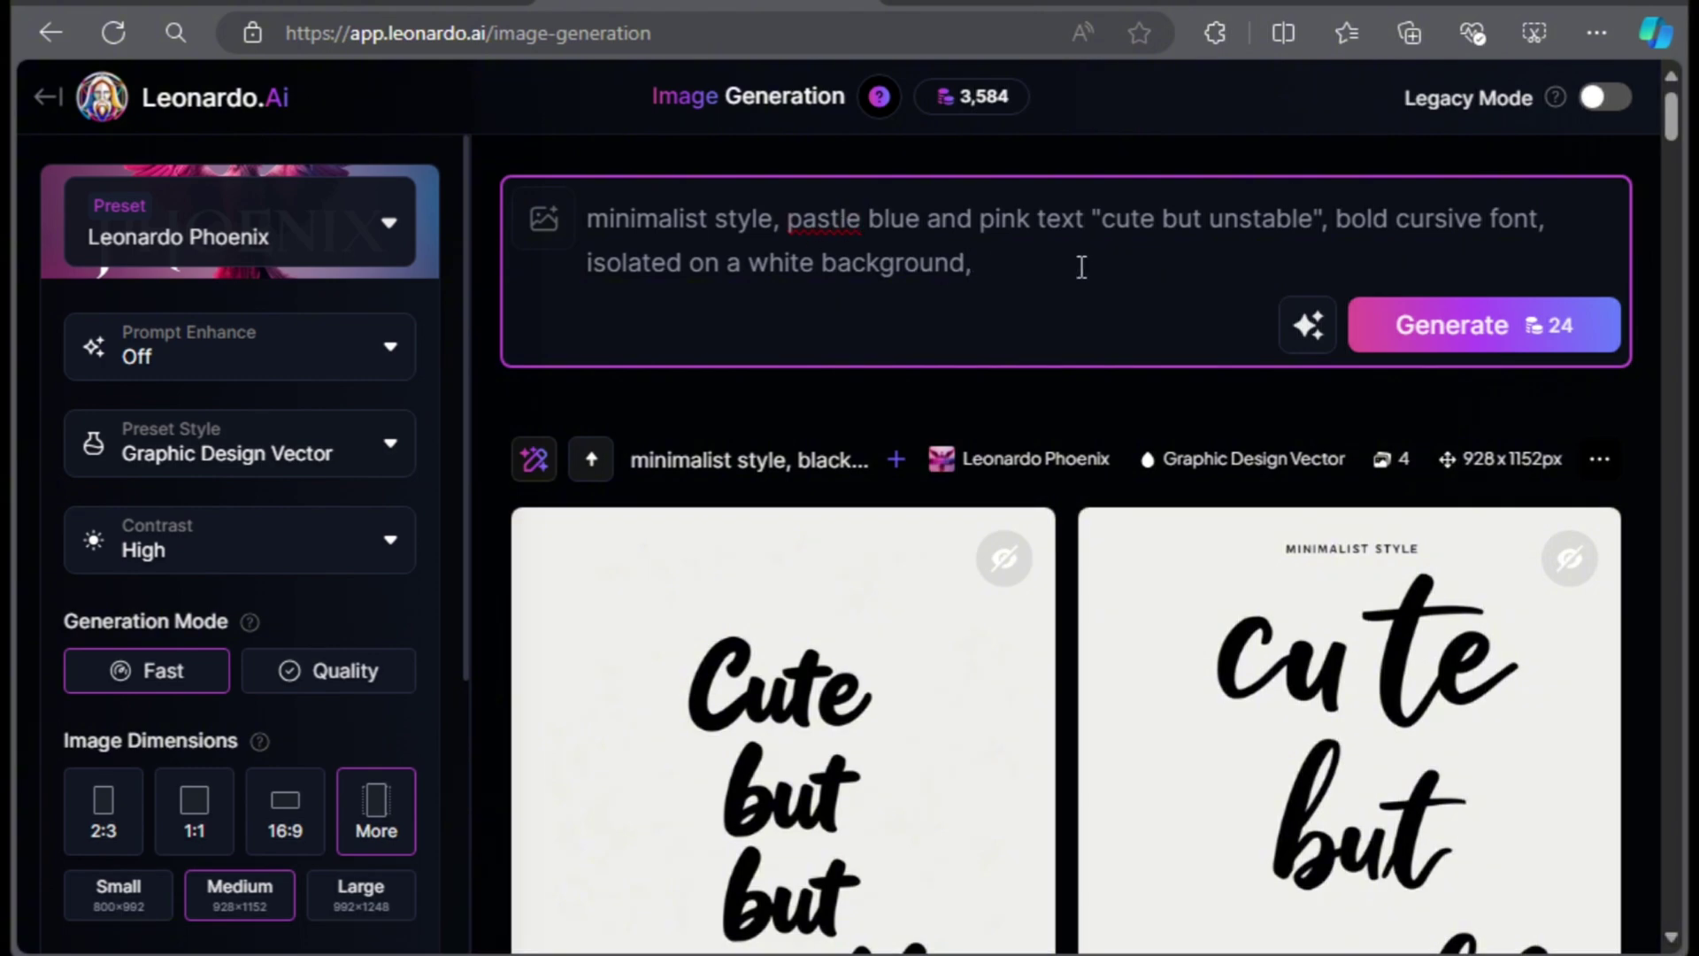
left_click(1462, 332)
left_click_drag(1671, 115, 1662, 182)
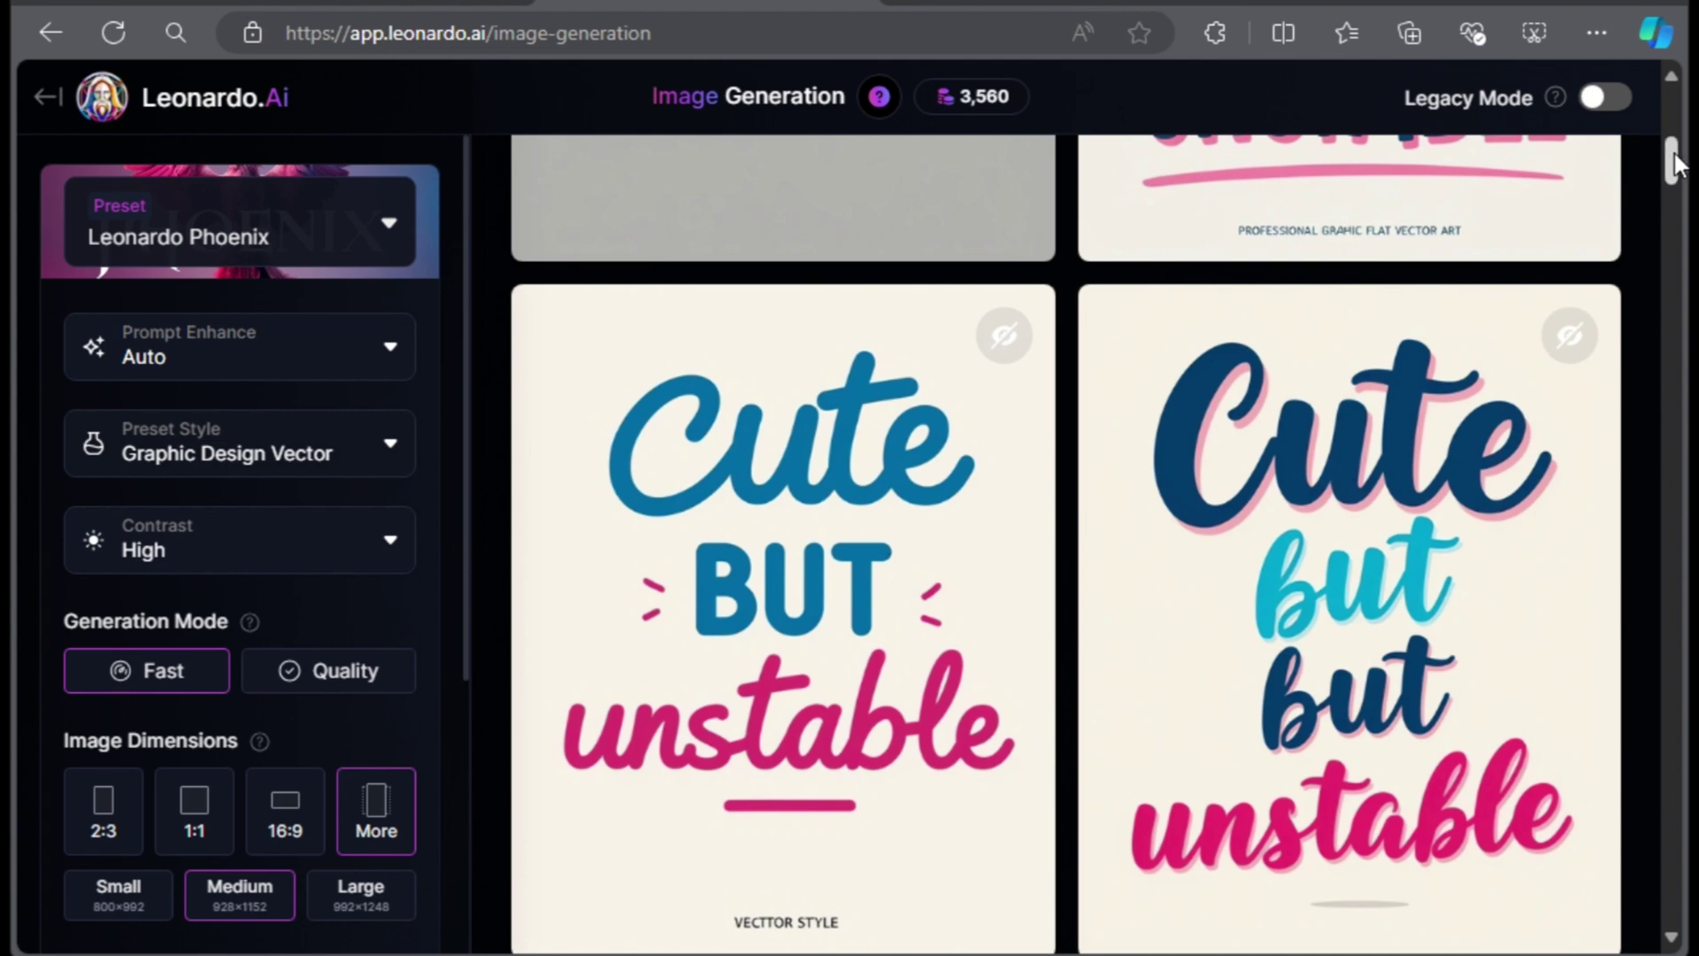
left_click_drag(1675, 152, 1686, 131)
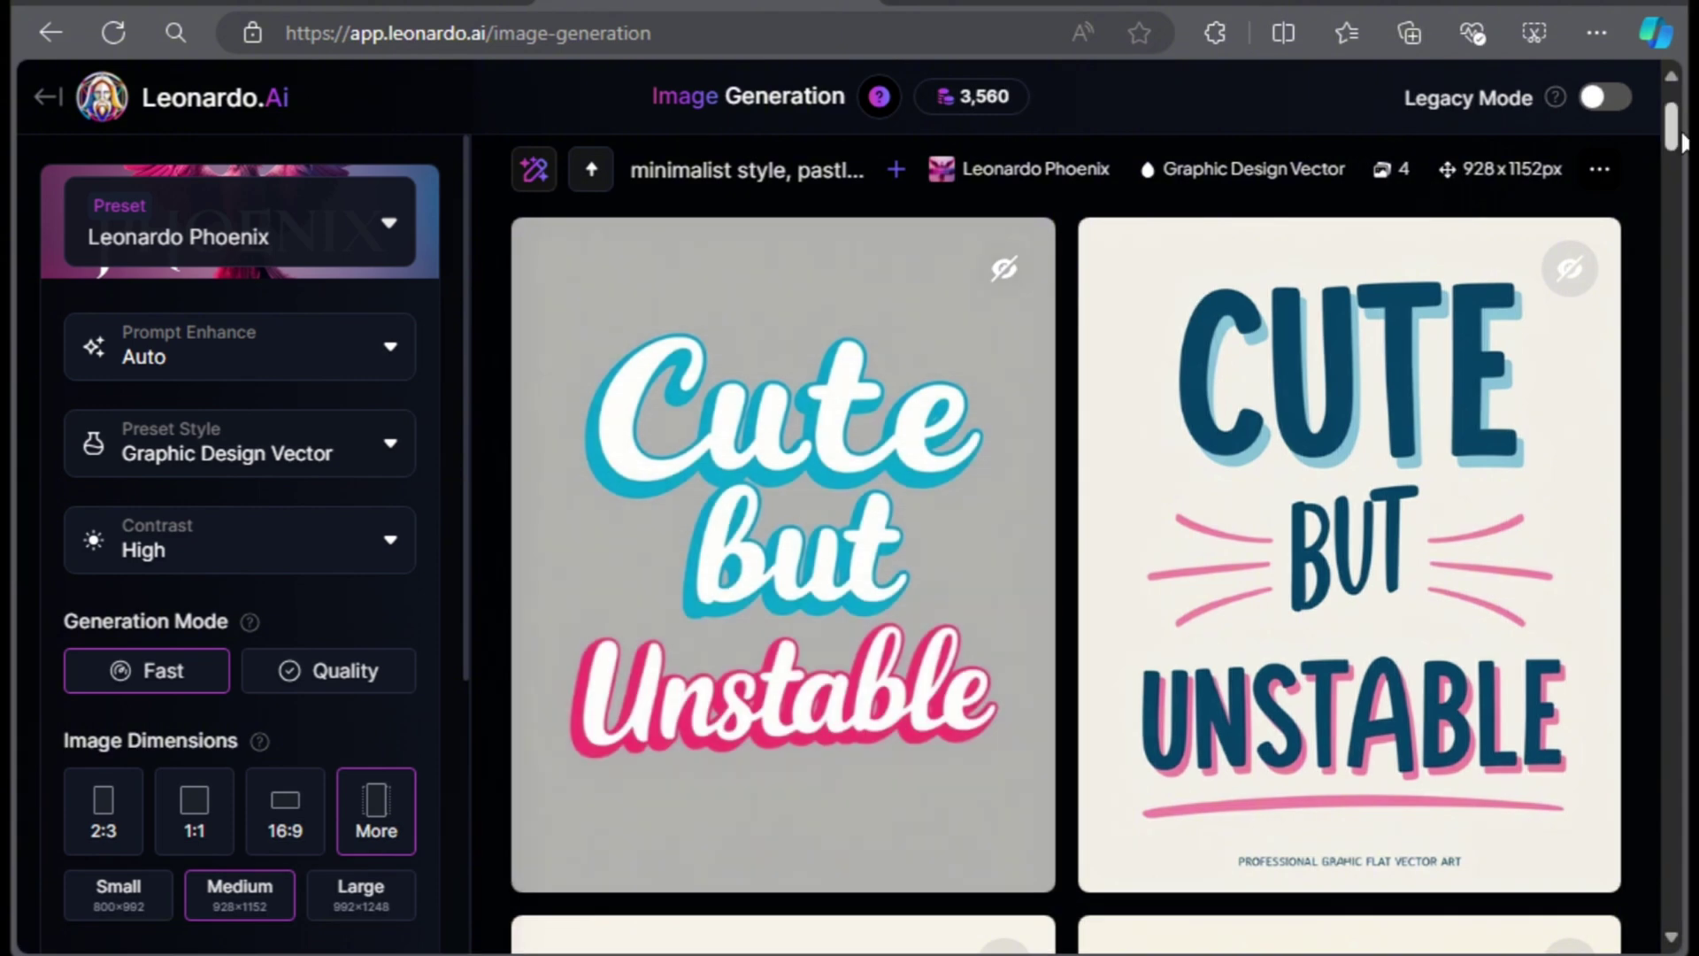
scroll(1673, 142, "up", 2)
Paste the birthday gamer prompt, finish 'element,', change 'white' to 'black', and generate
left_click(961, 226)
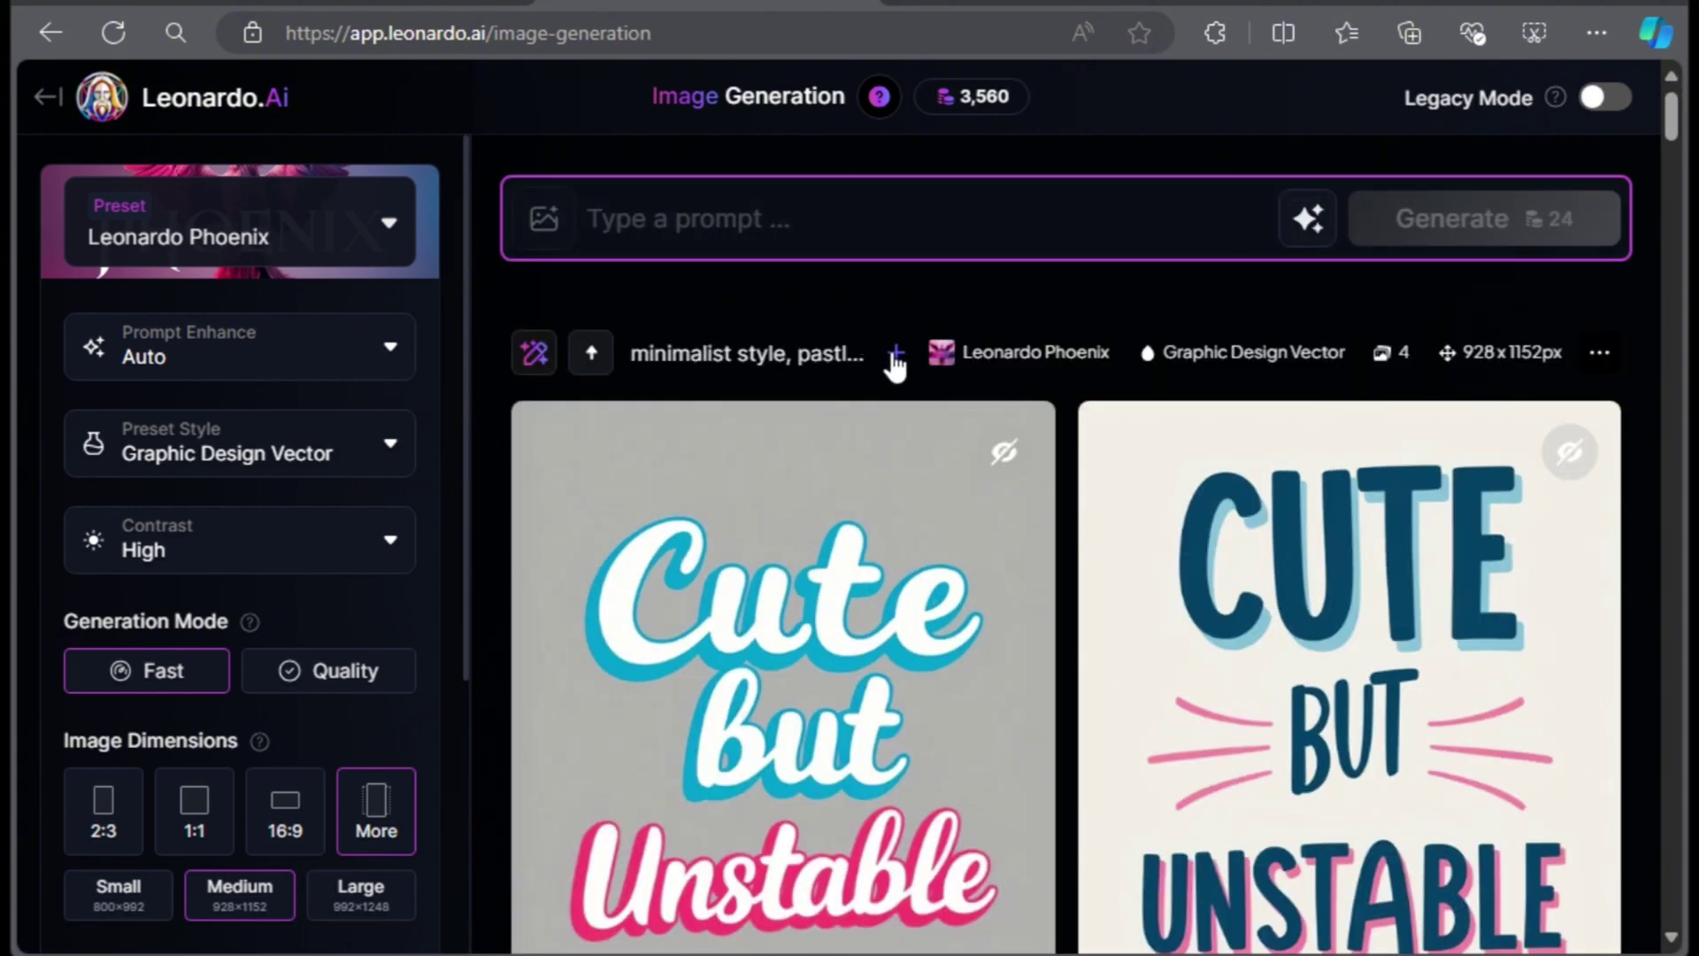
type("multi-colored text \"birthday boy is a gamer\", bold modern font, gamepad elem isolated on a white background,")
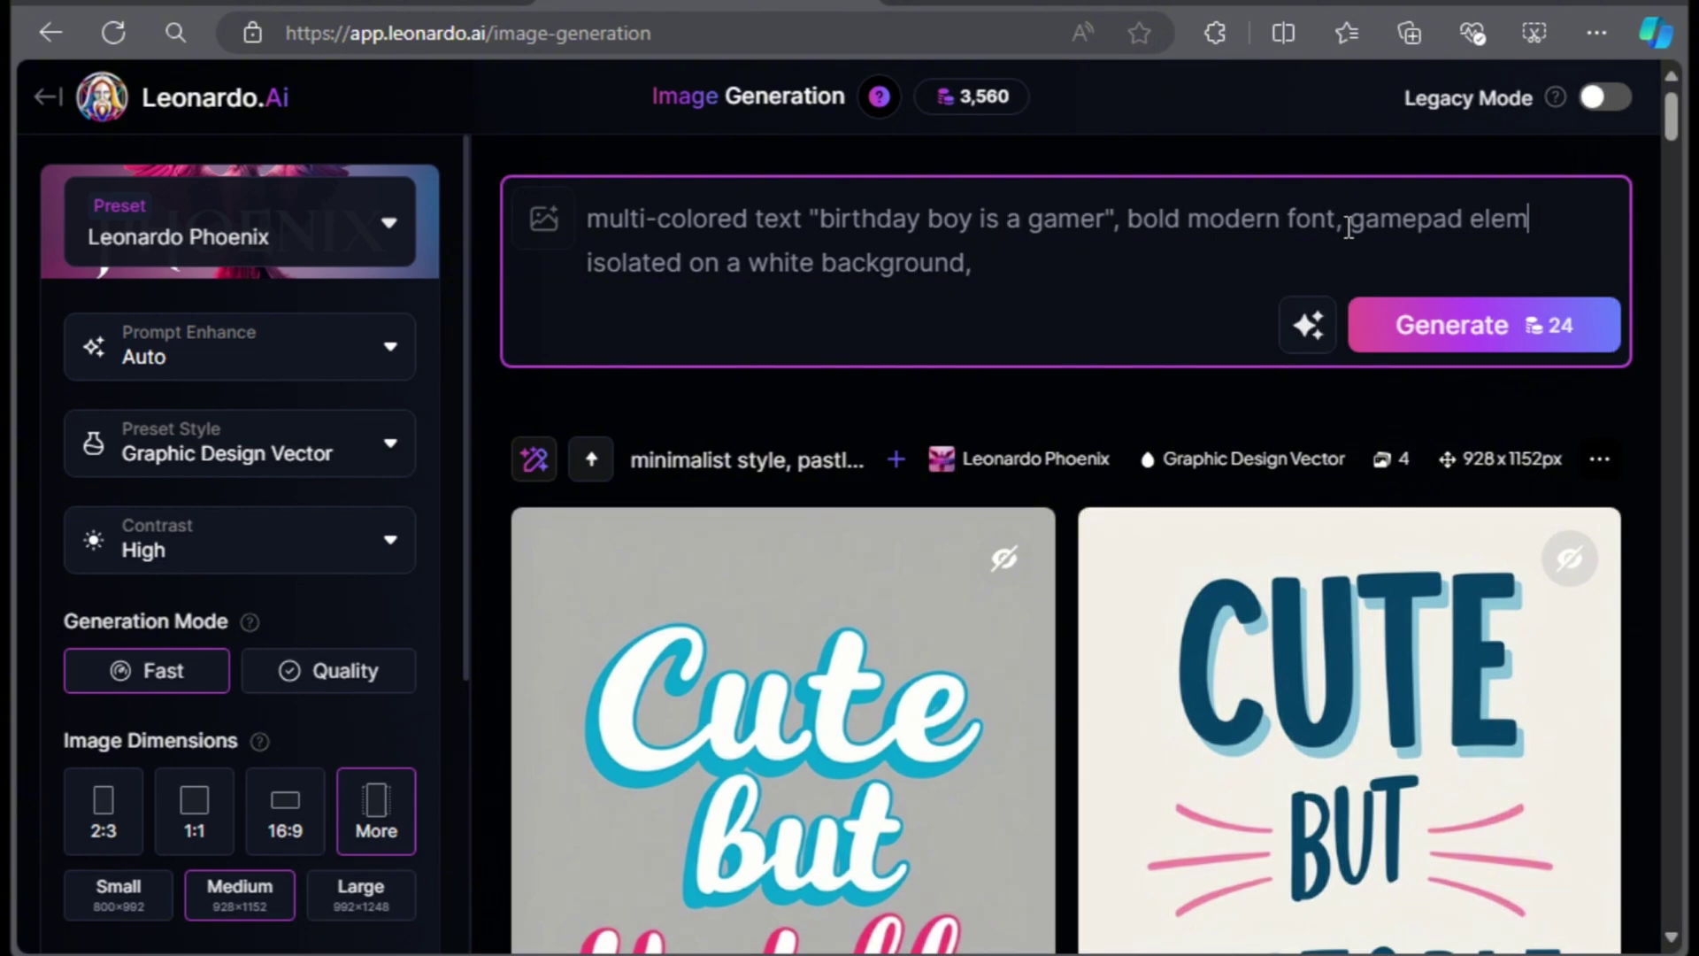
type("ent,")
left_click_drag(808, 270, 755, 278)
type("black")
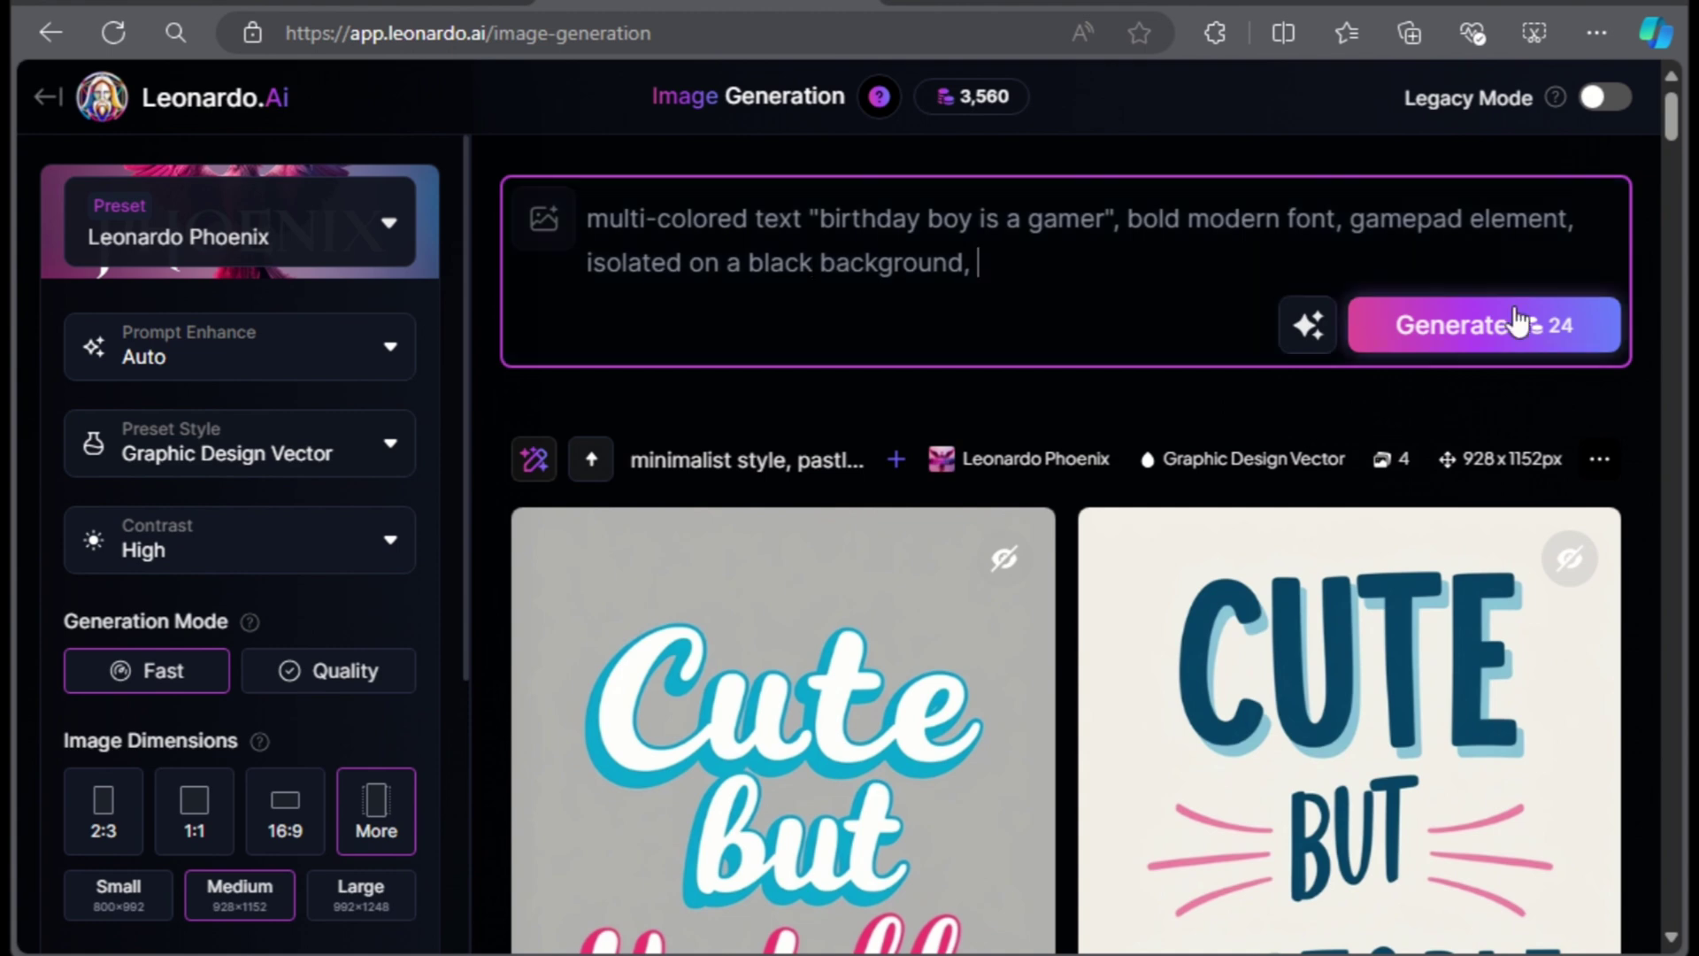
left_click(1515, 324)
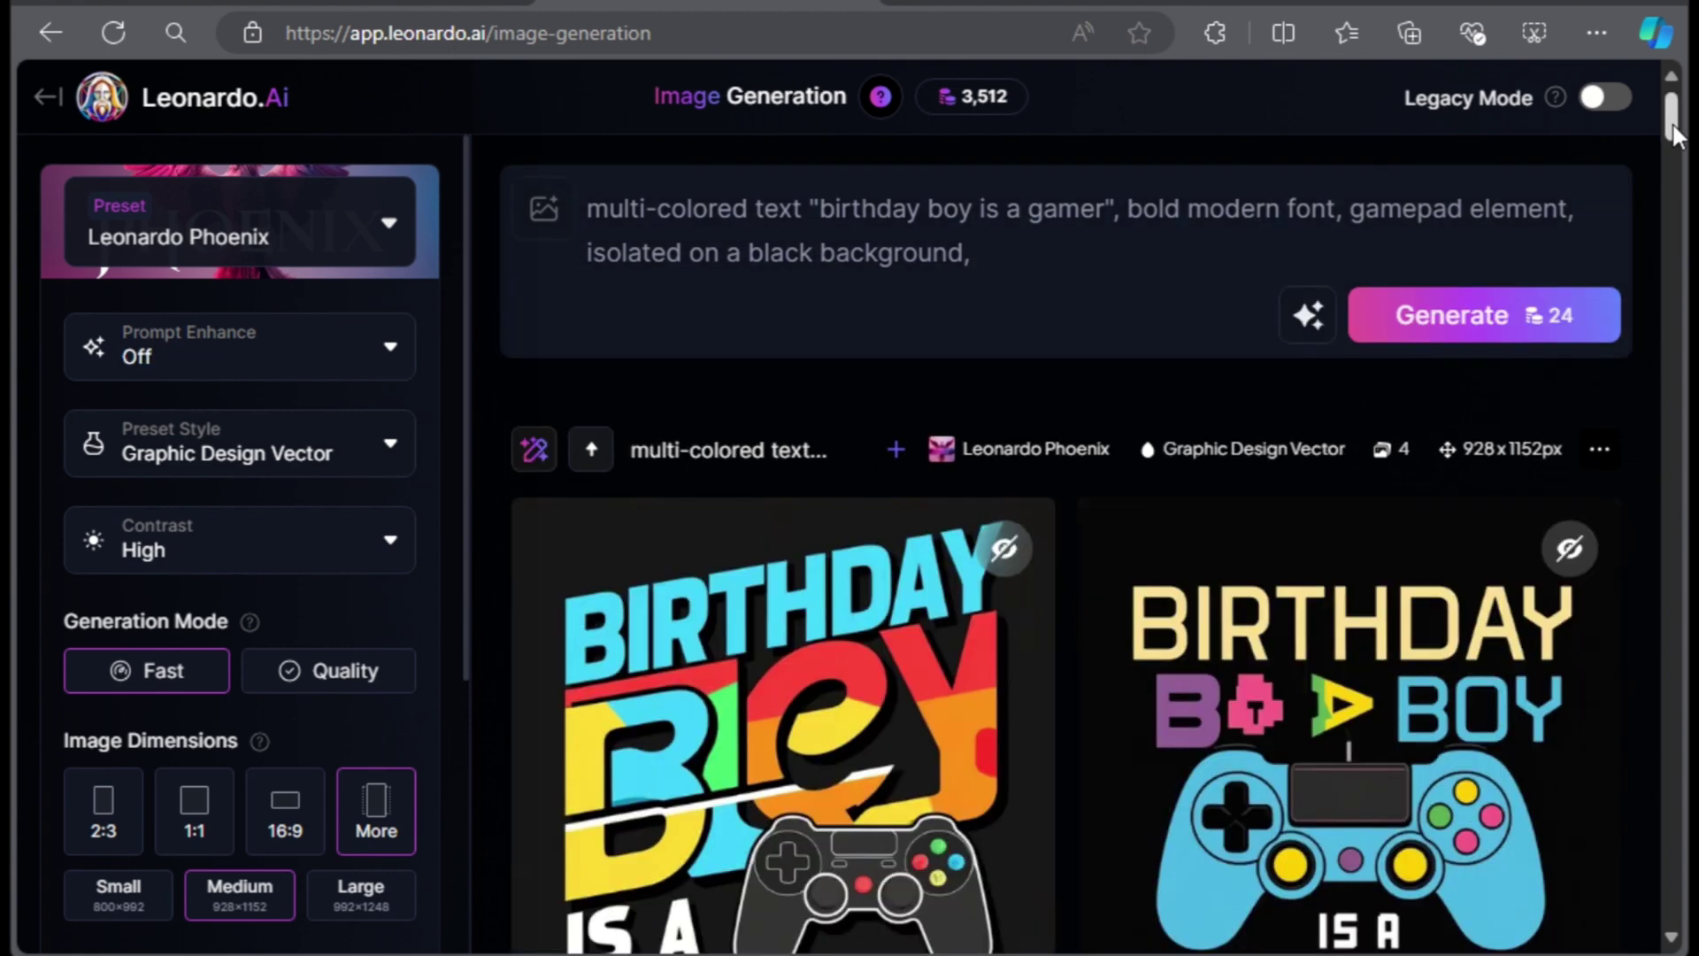
Regenerate another batch of four 'birthday boy is a gamer' designs from the same prompt
left_click_drag(1674, 125, 1679, 190)
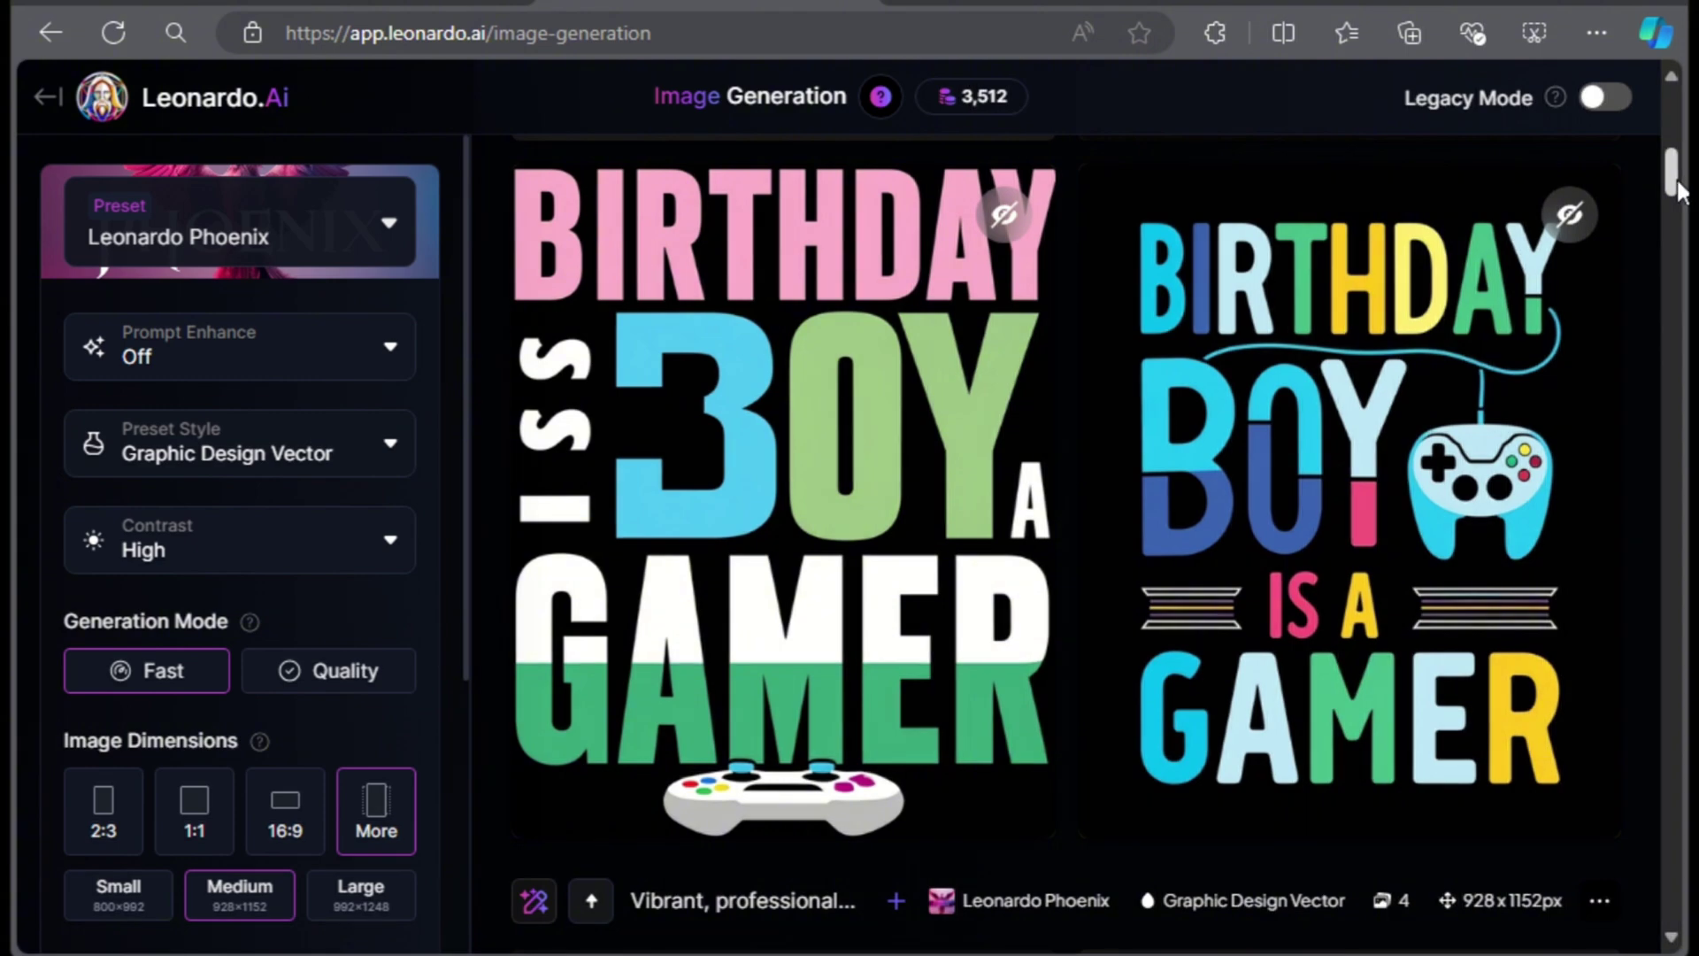
scroll(1312, 280, "up", 4)
key("Return")
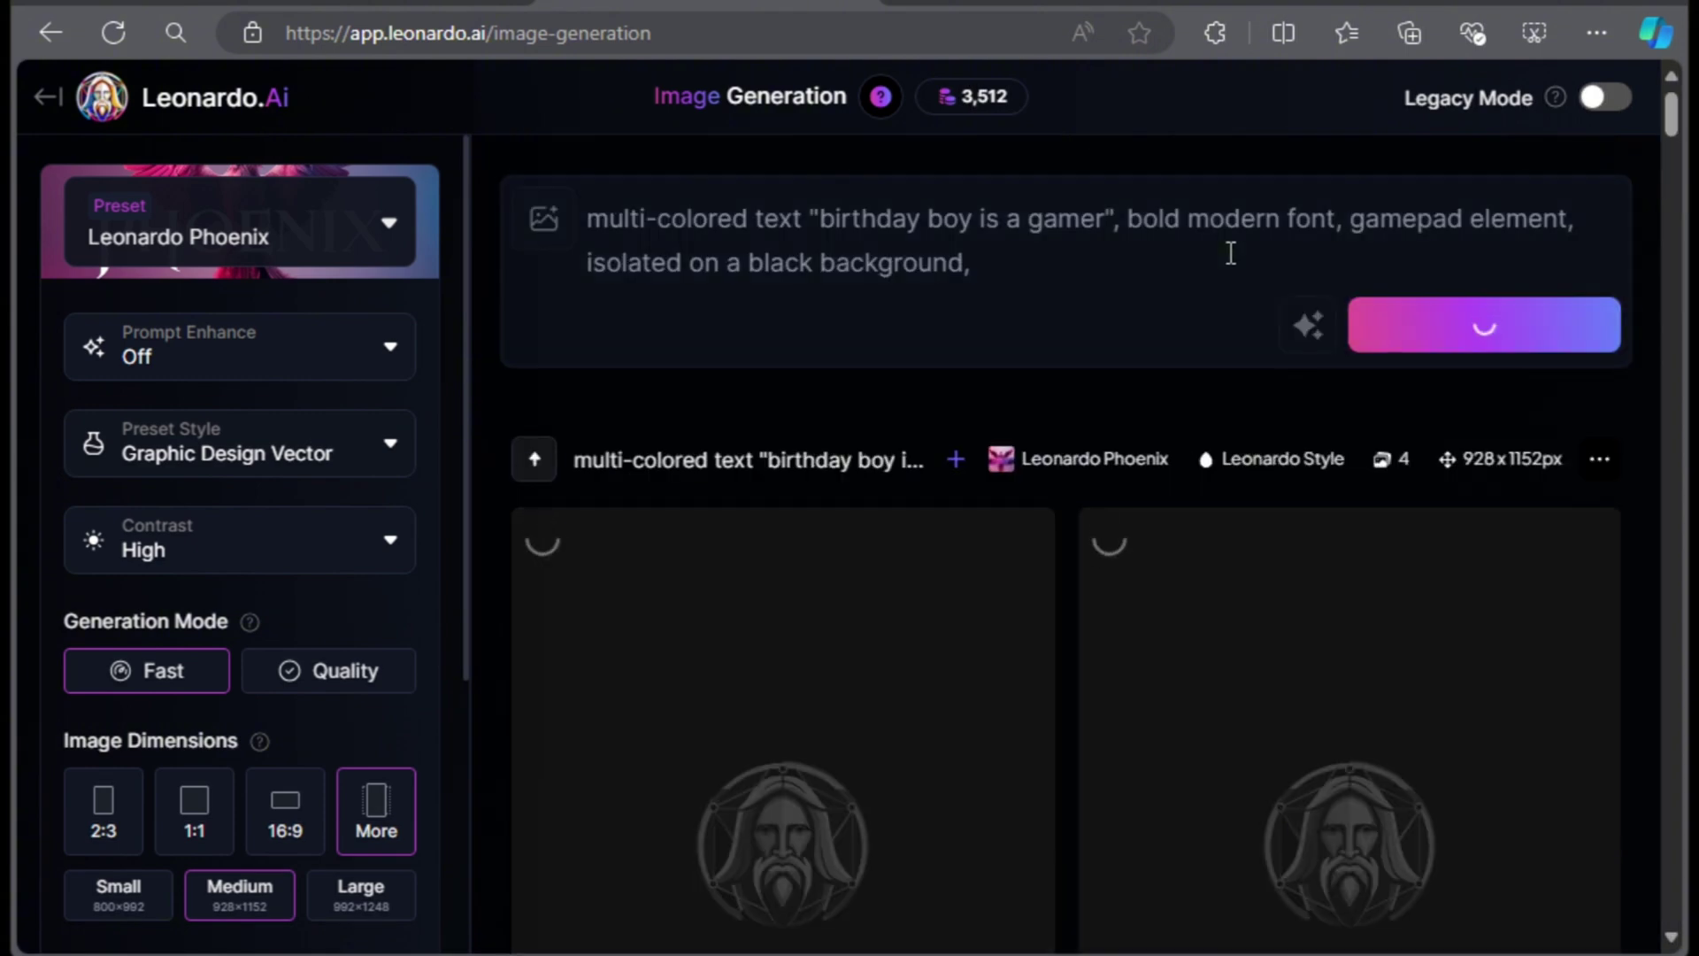
left_click_drag(1672, 113, 1662, 173)
Download the yellow and white gamepad design from the image viewer
left_click(1421, 488)
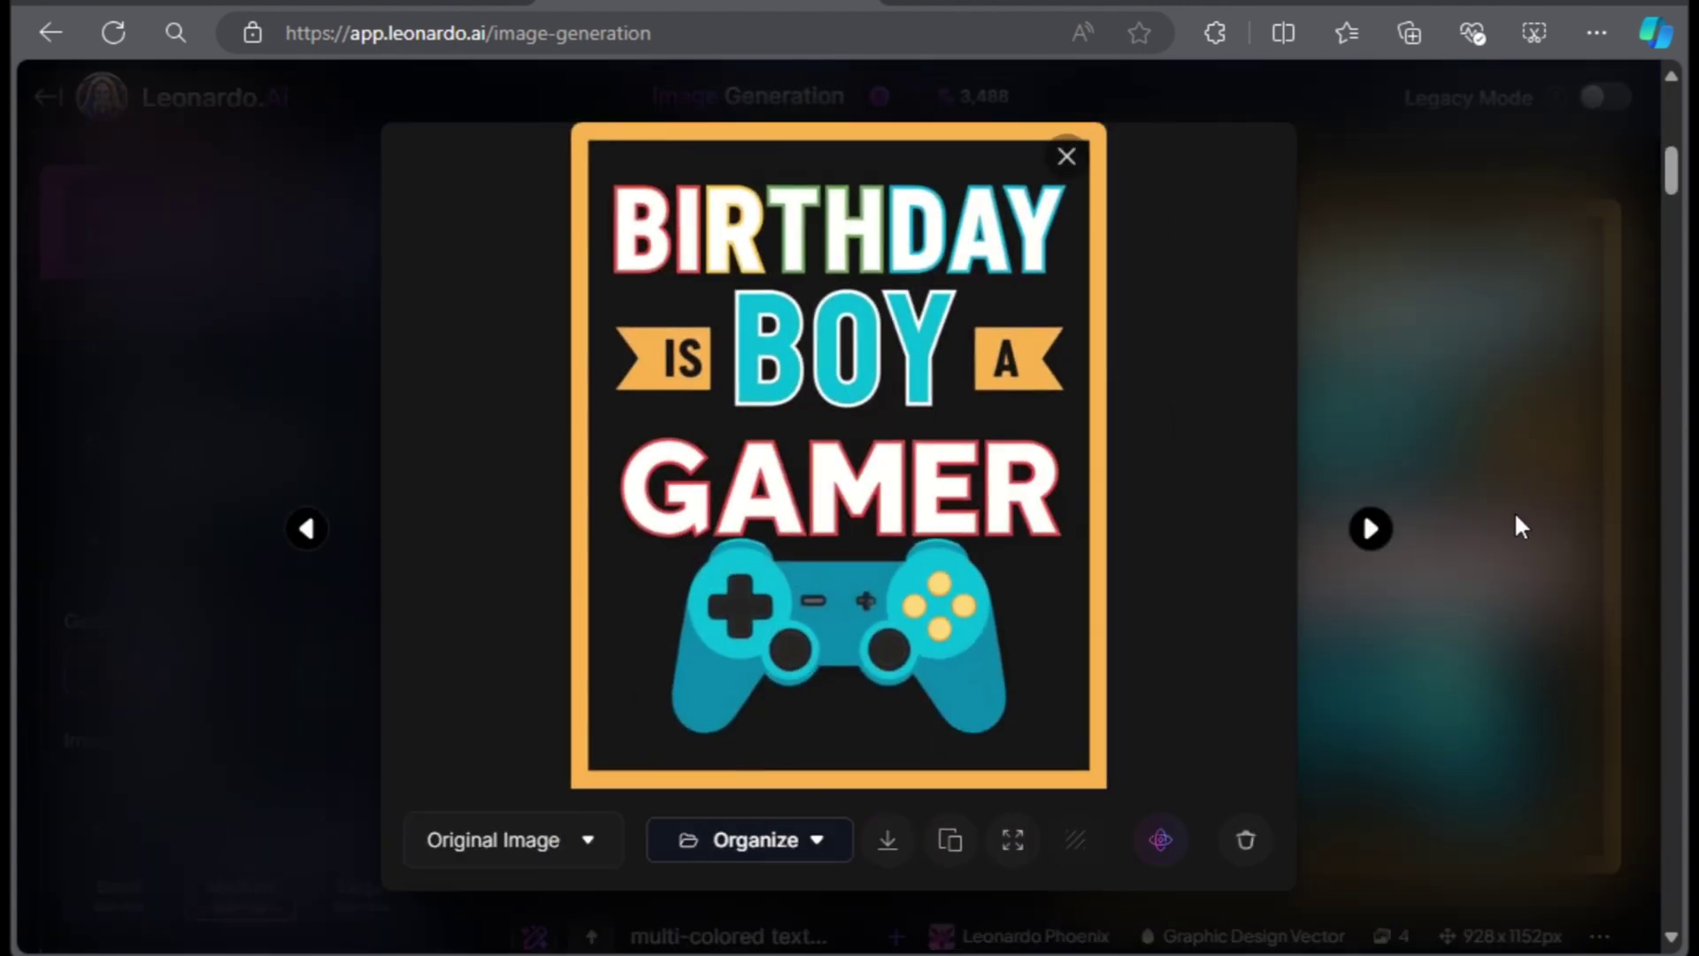
left_click(1376, 529)
left_click(892, 845)
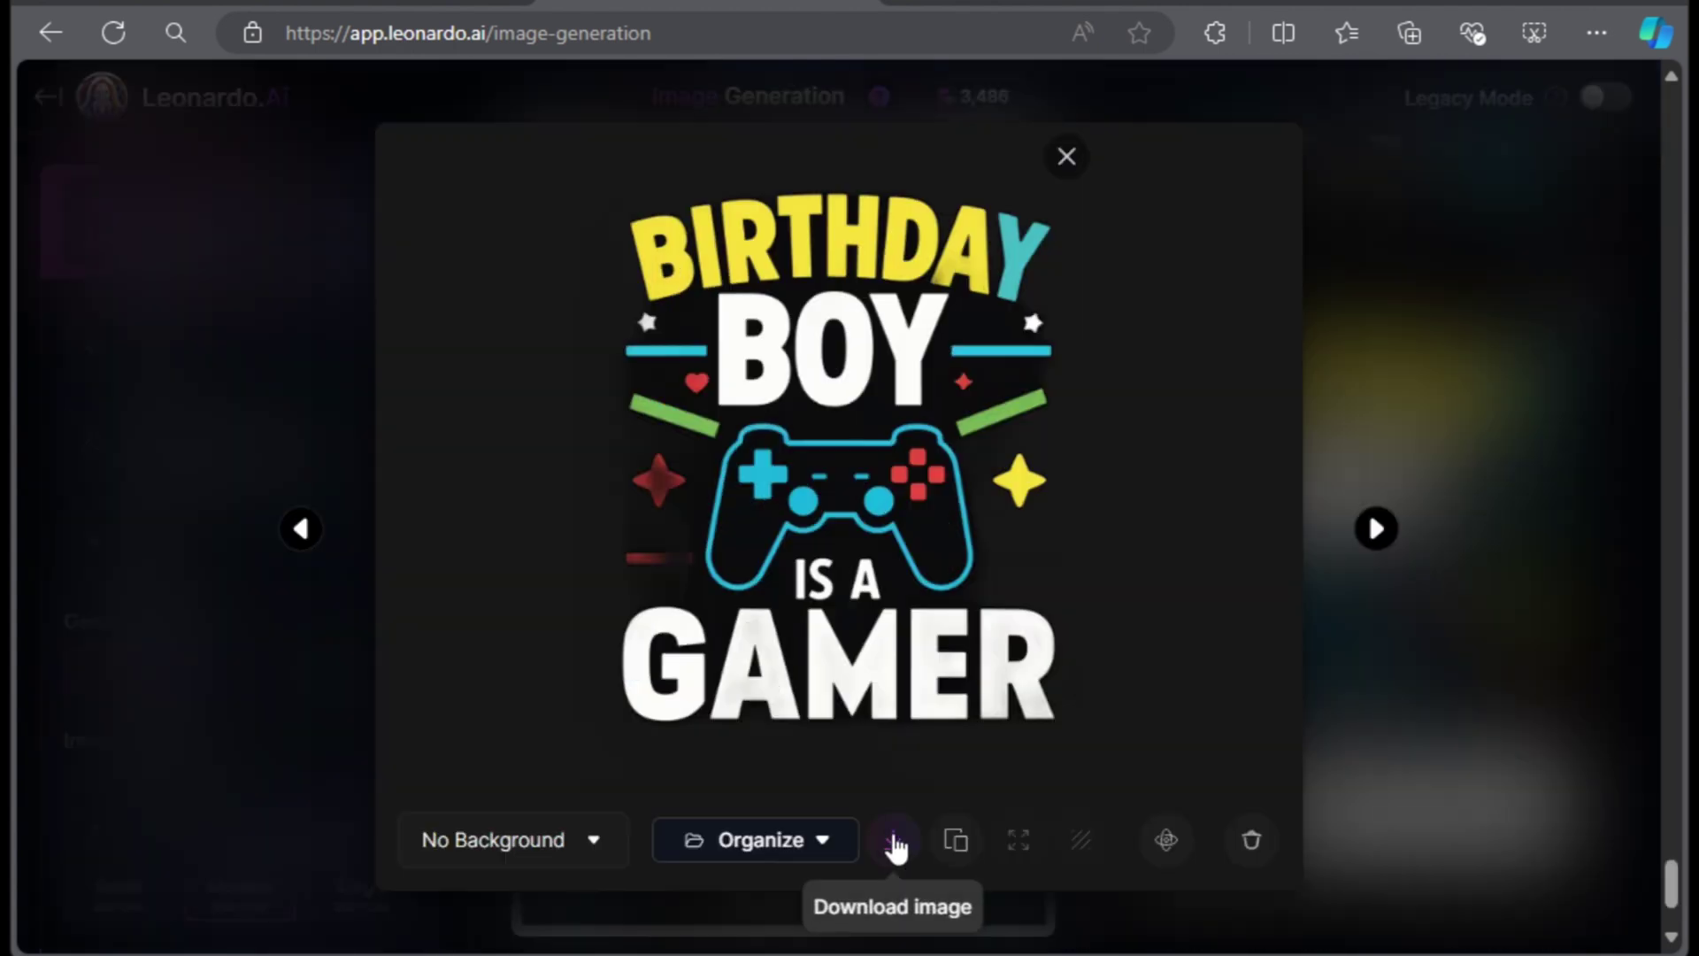
left_click(1067, 157)
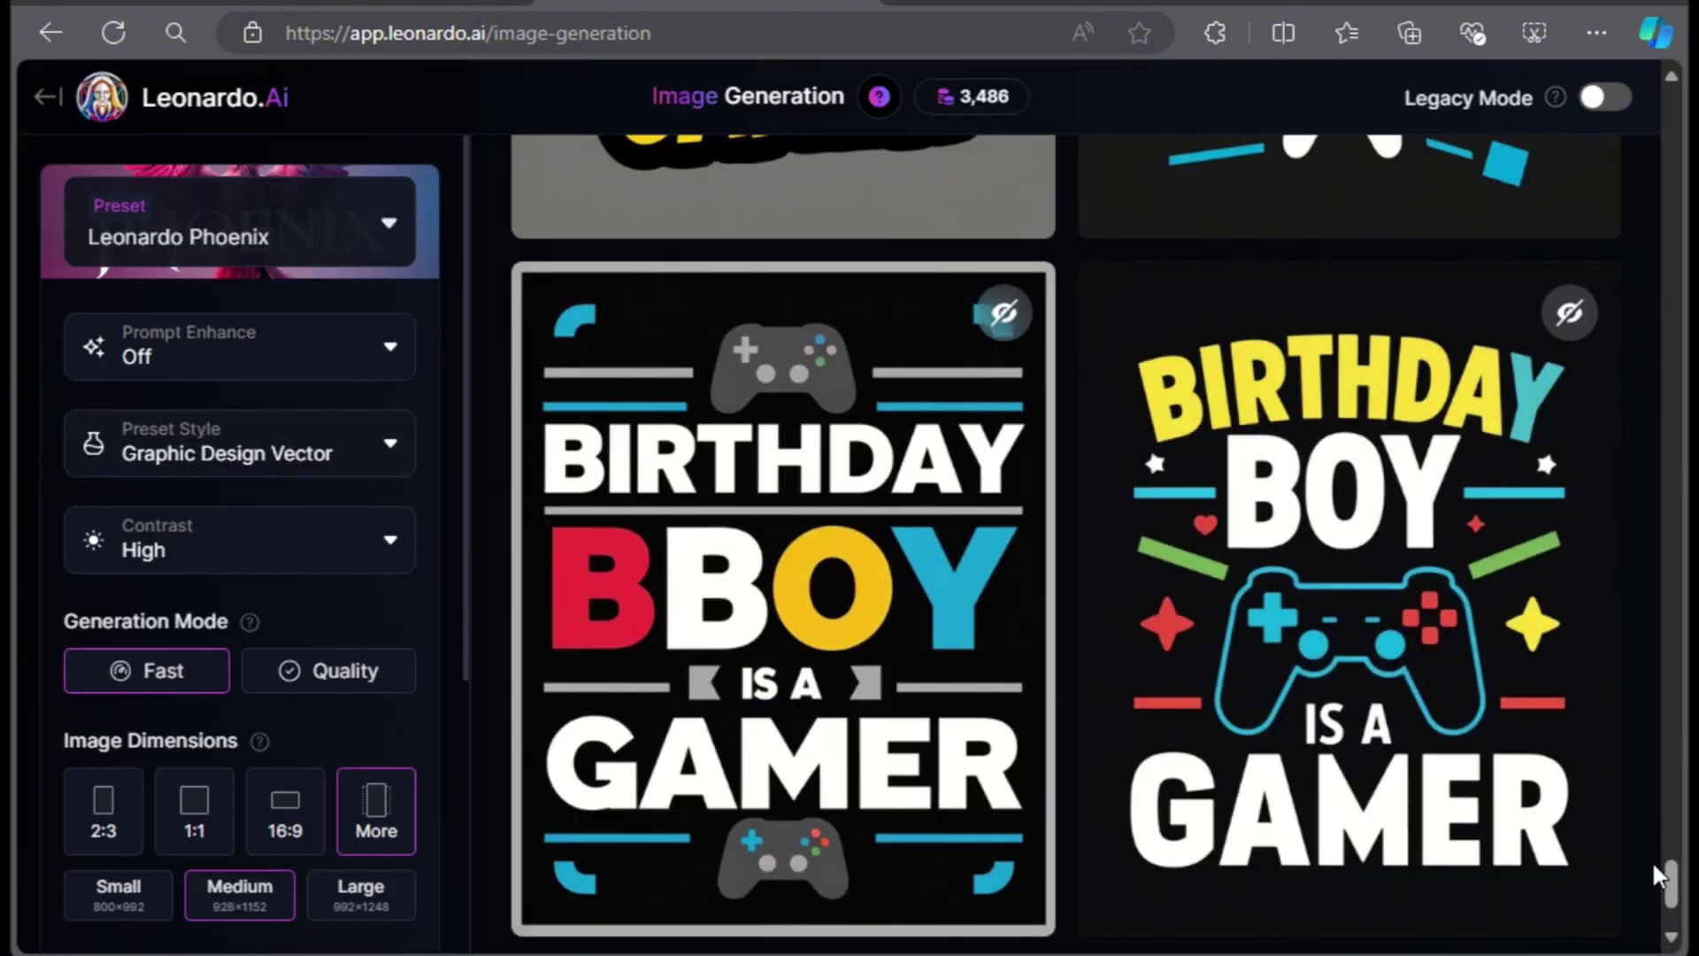
left_click_drag(1671, 885, 1671, 106)
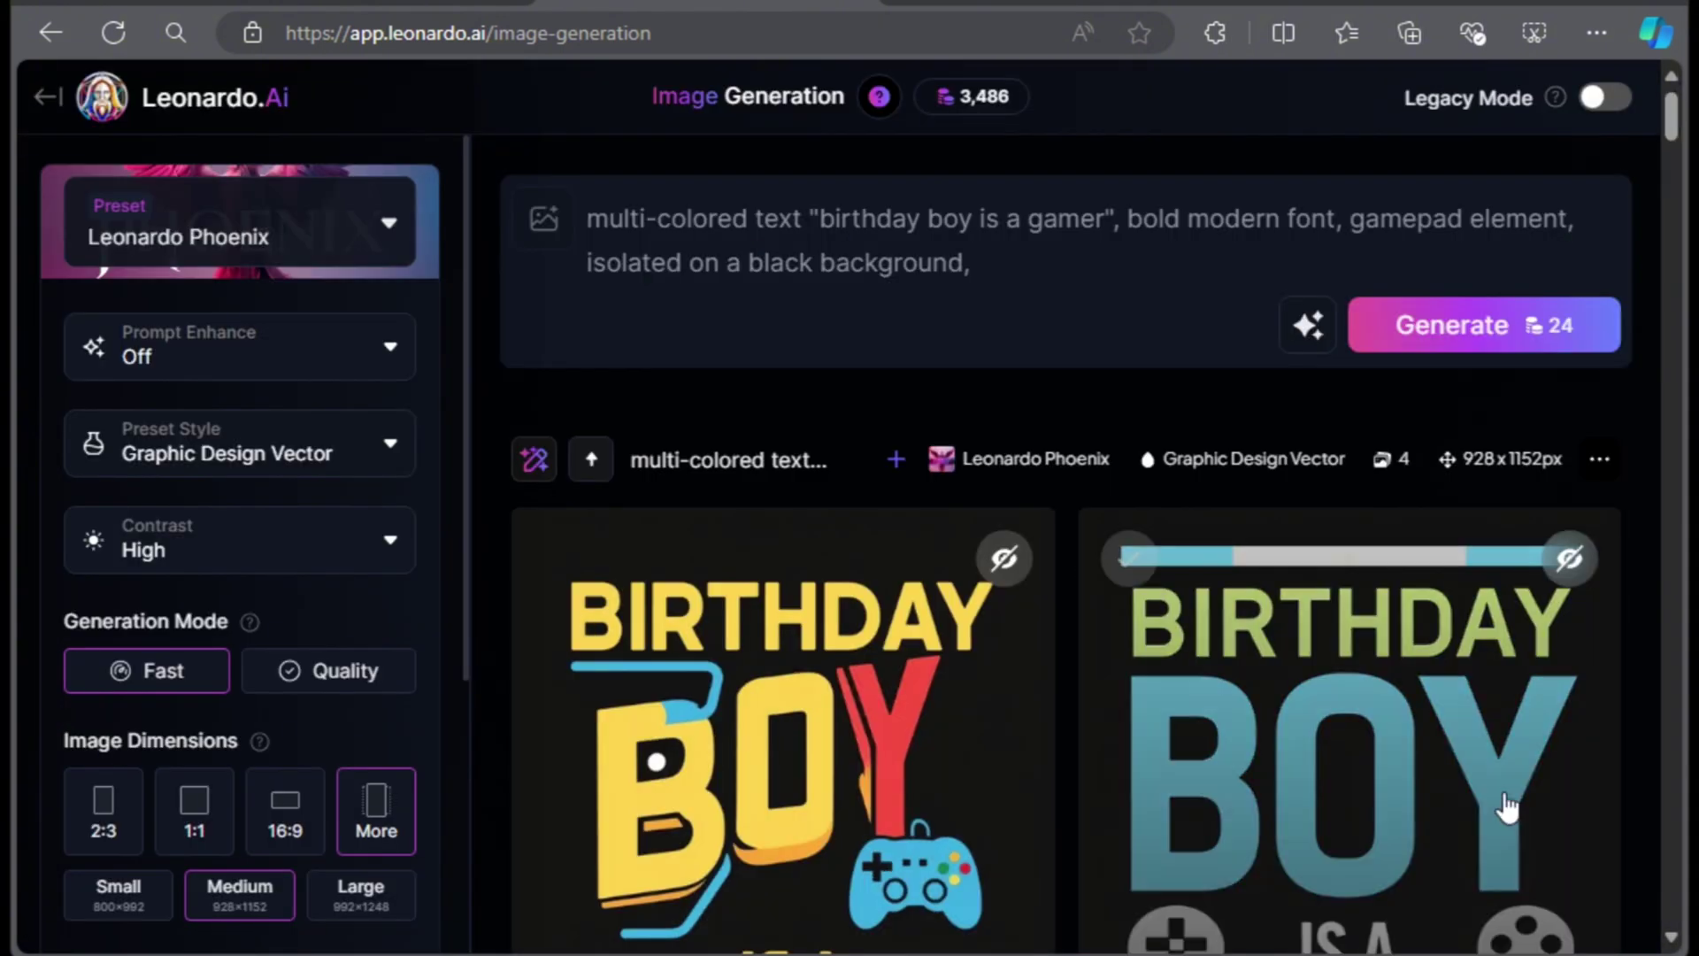